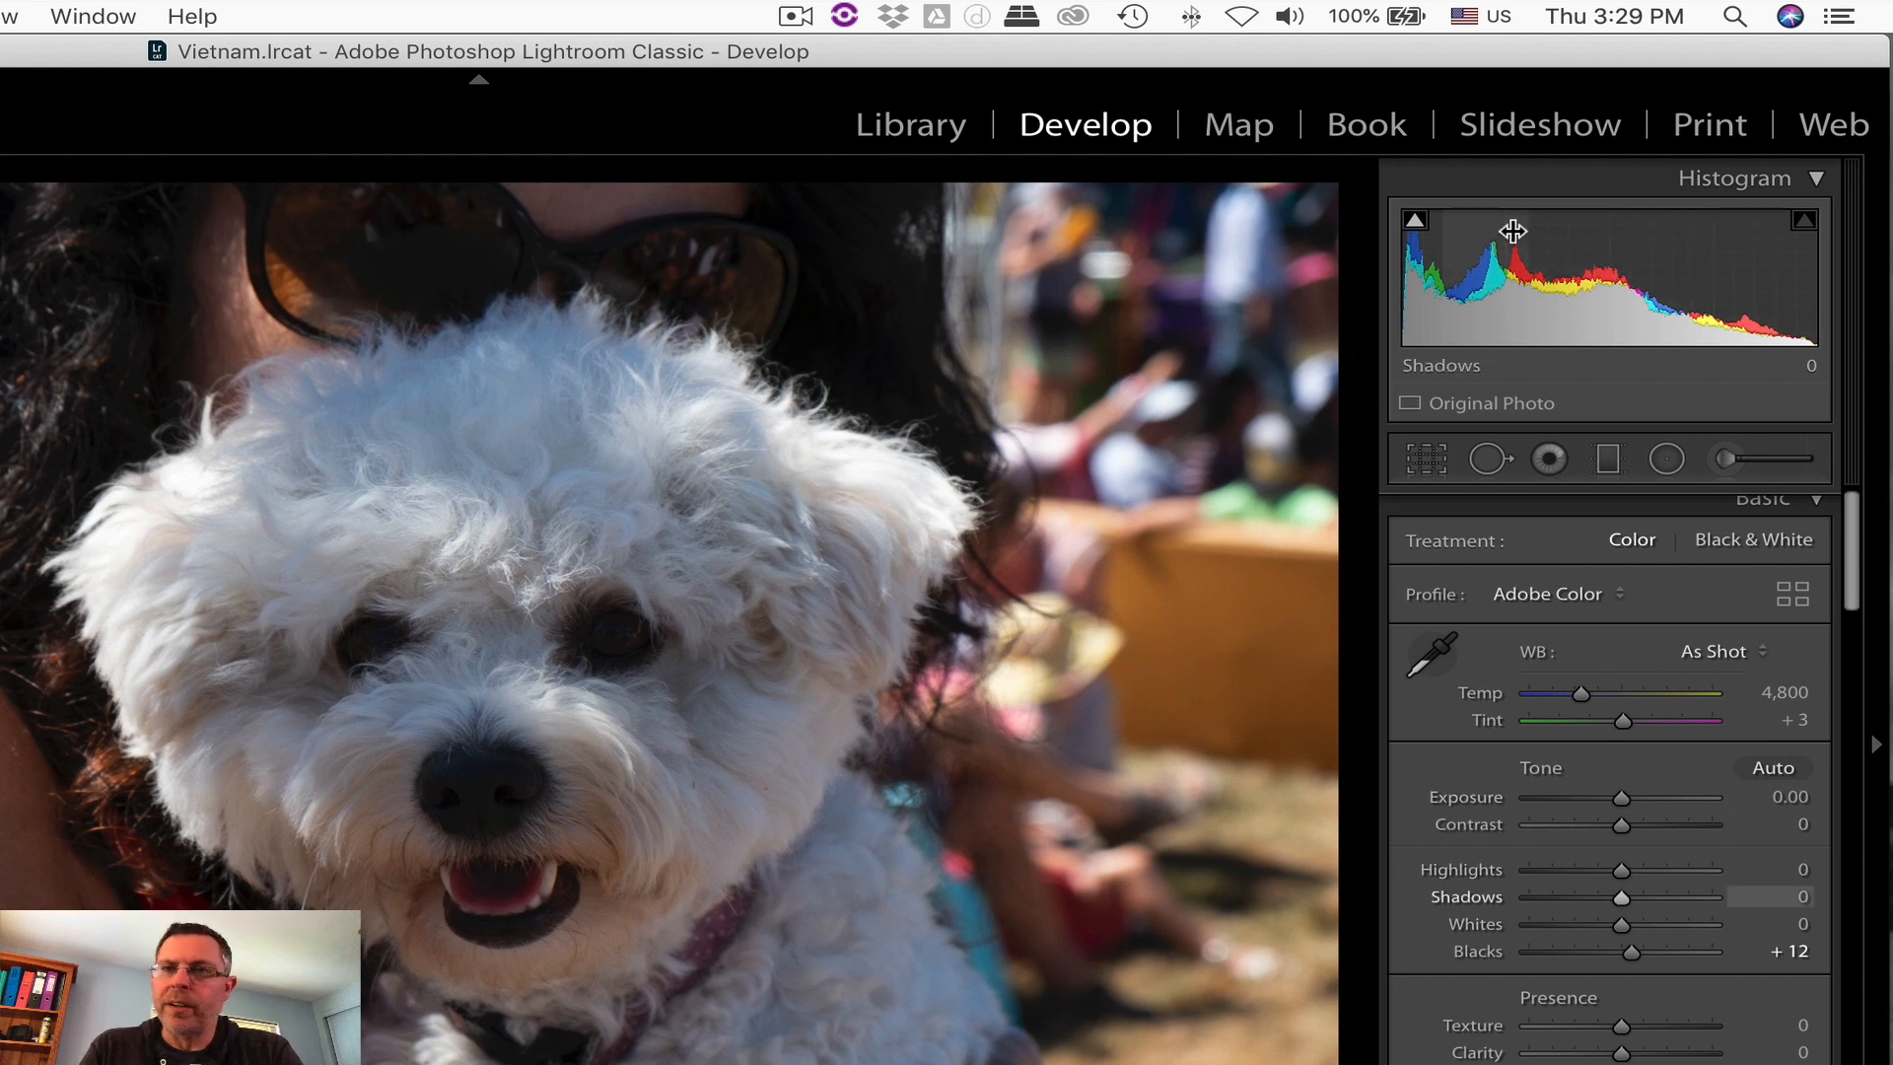
Step: Show the shadow clipping warning on the dog photo and raise Blacks to +56 from the histogram
mouse_move(1415, 222)
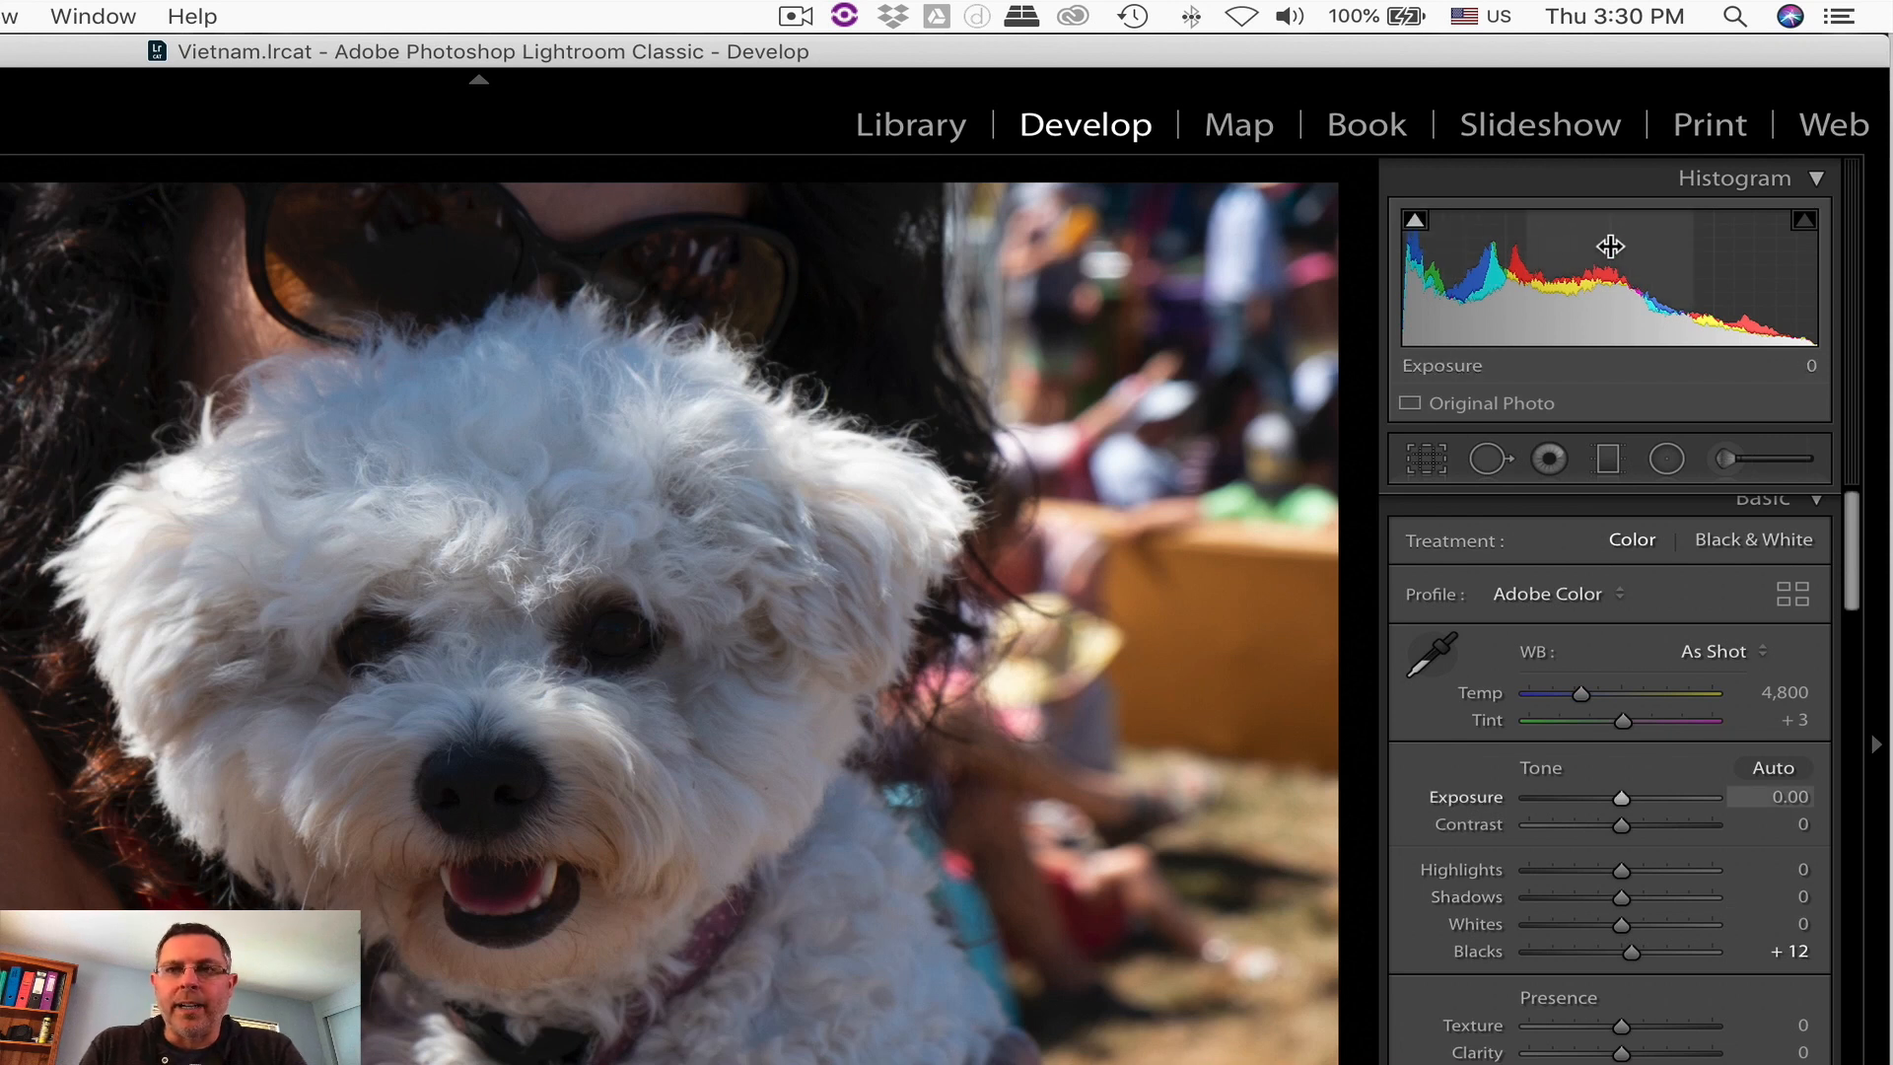
left_click(1415, 222)
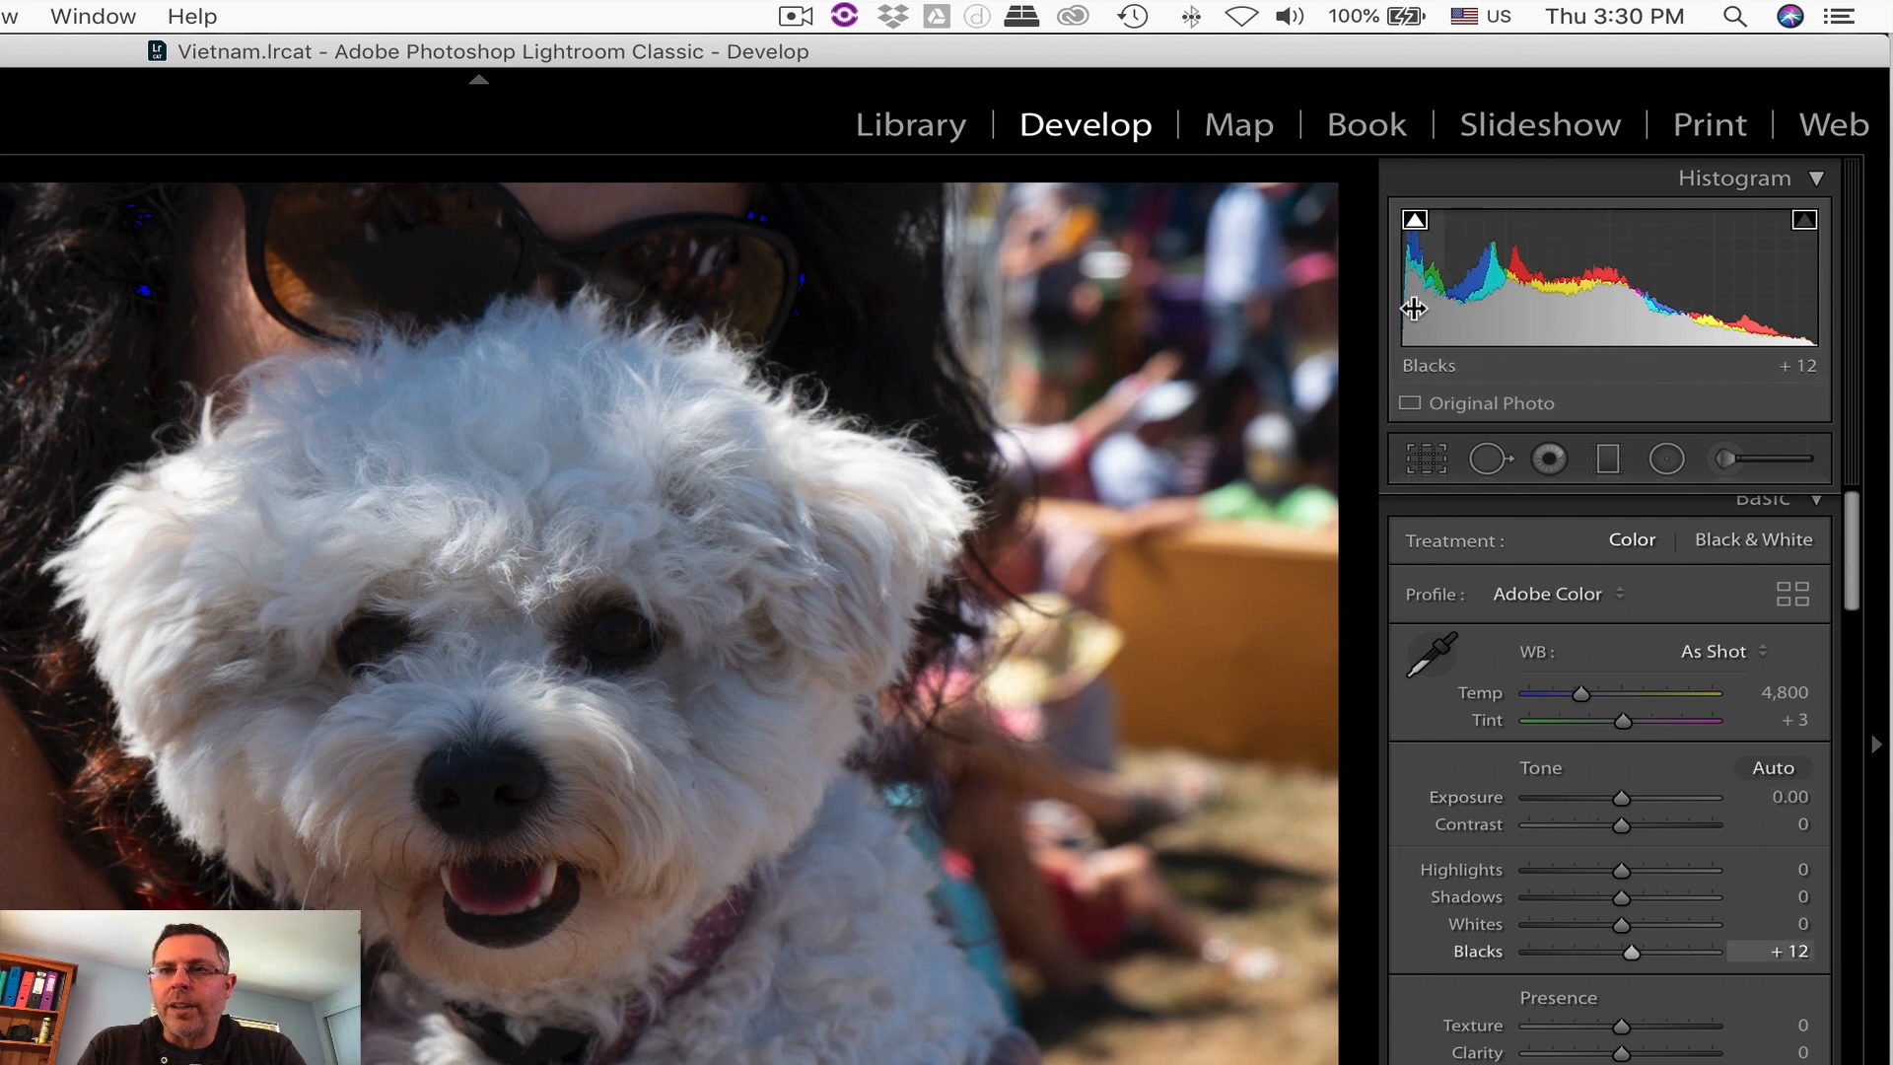
left_click_drag(1414, 309, 1497, 308)
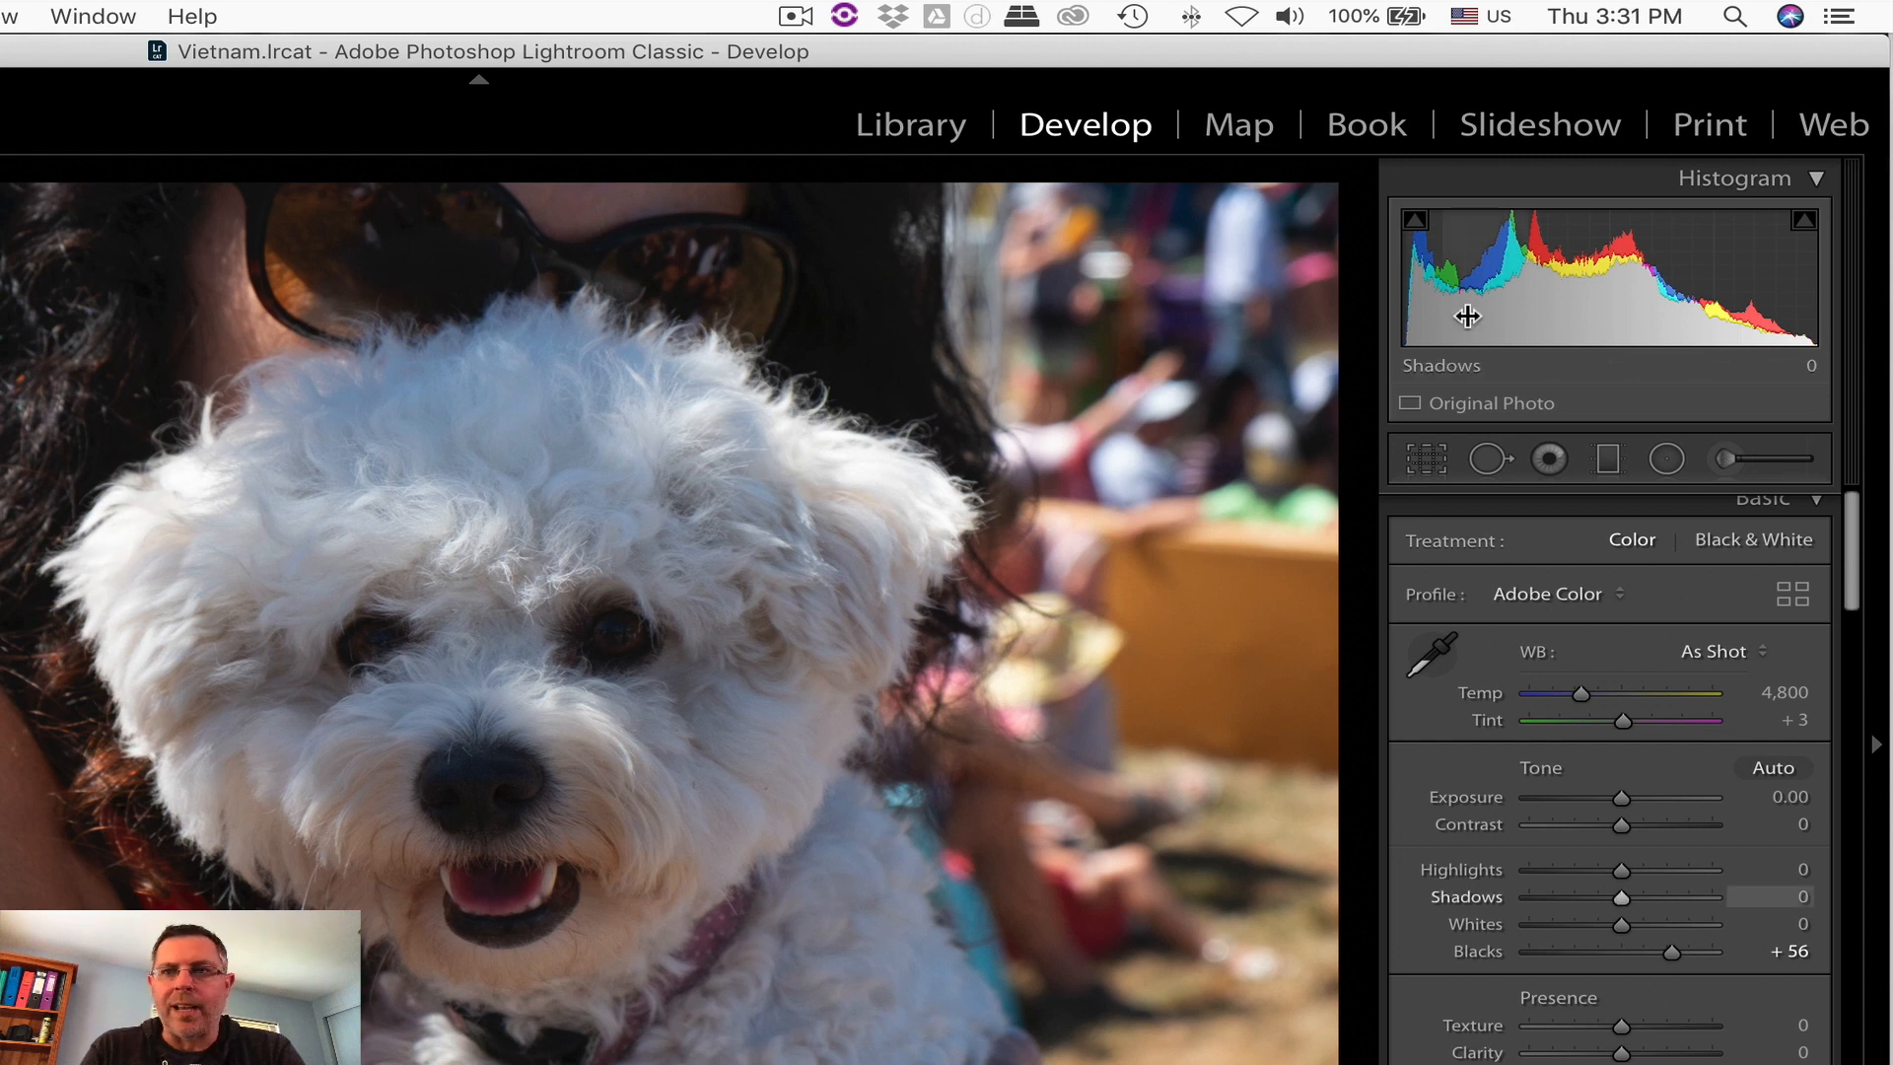
Step: Raise Whites to +19 from the histogram, and push it to +100 with the highlight clipping preview shown
left_click_drag(1735, 285, 1797, 332)
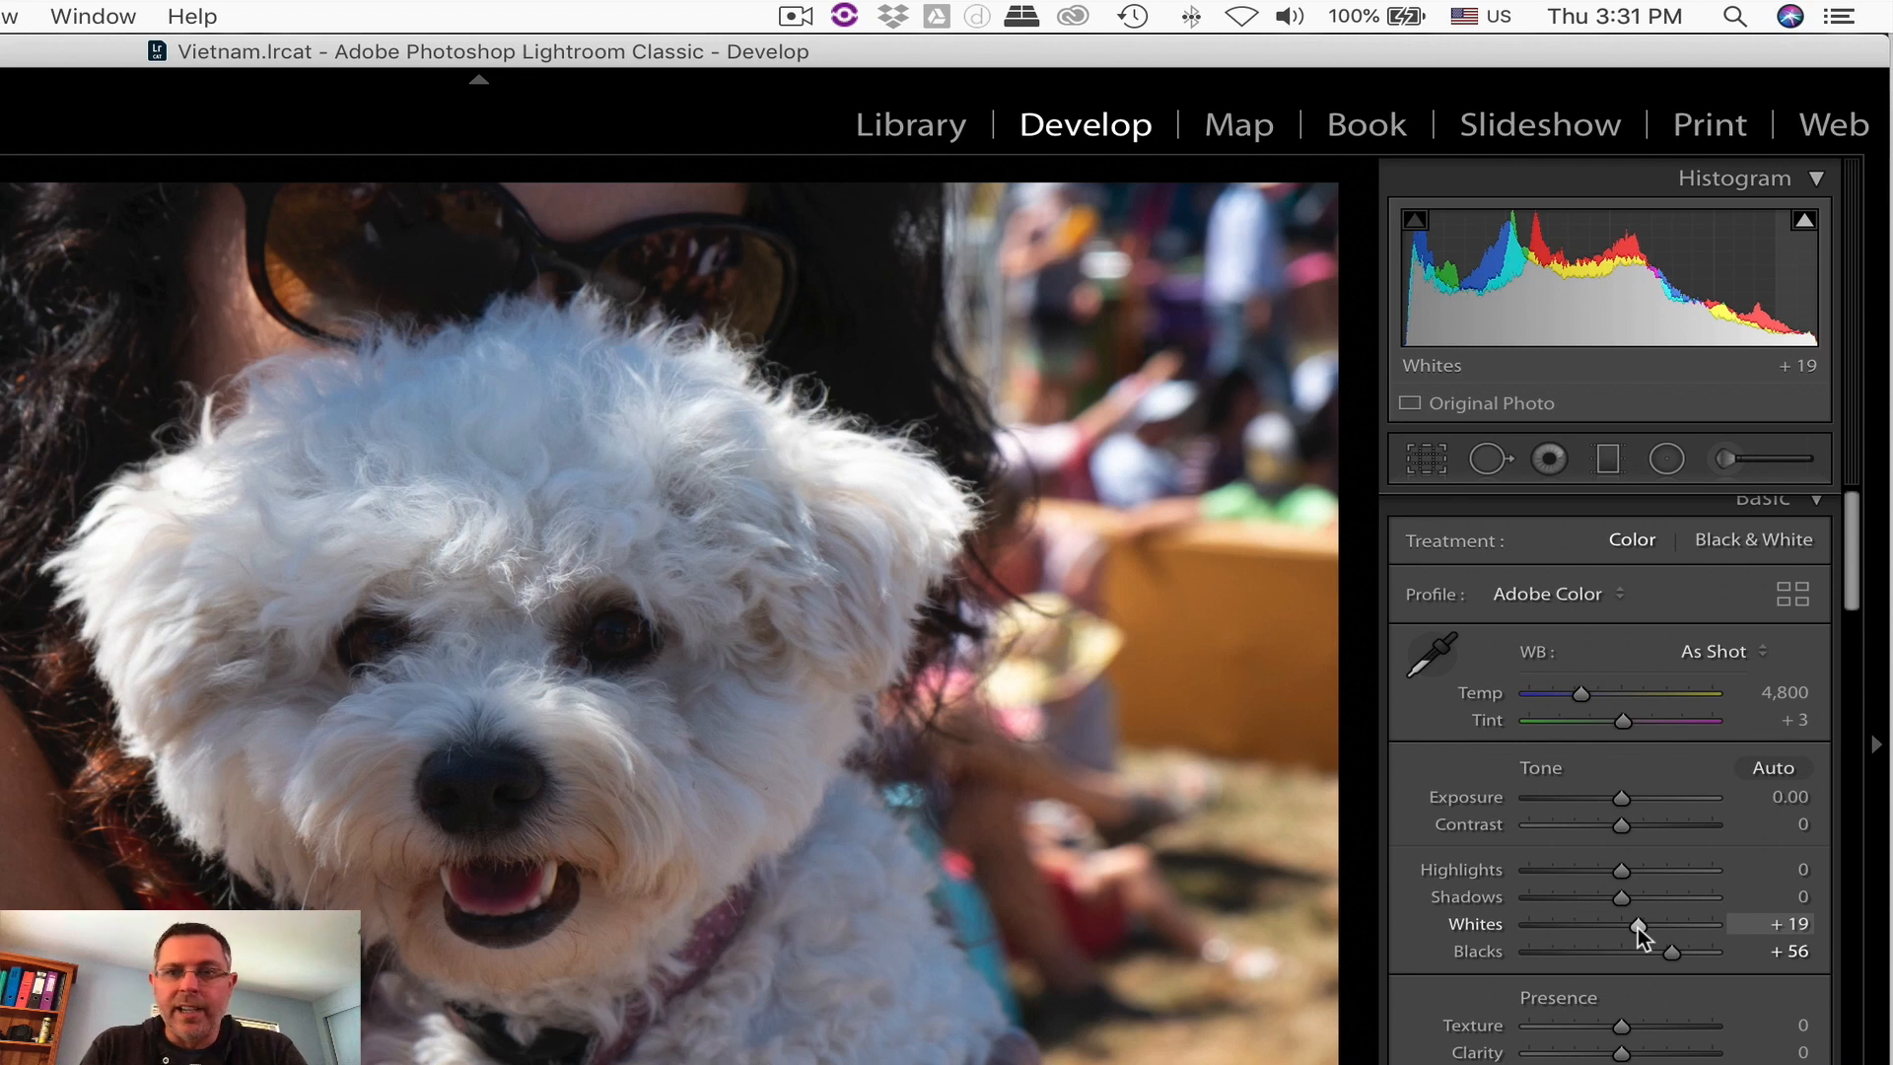
key("alt")
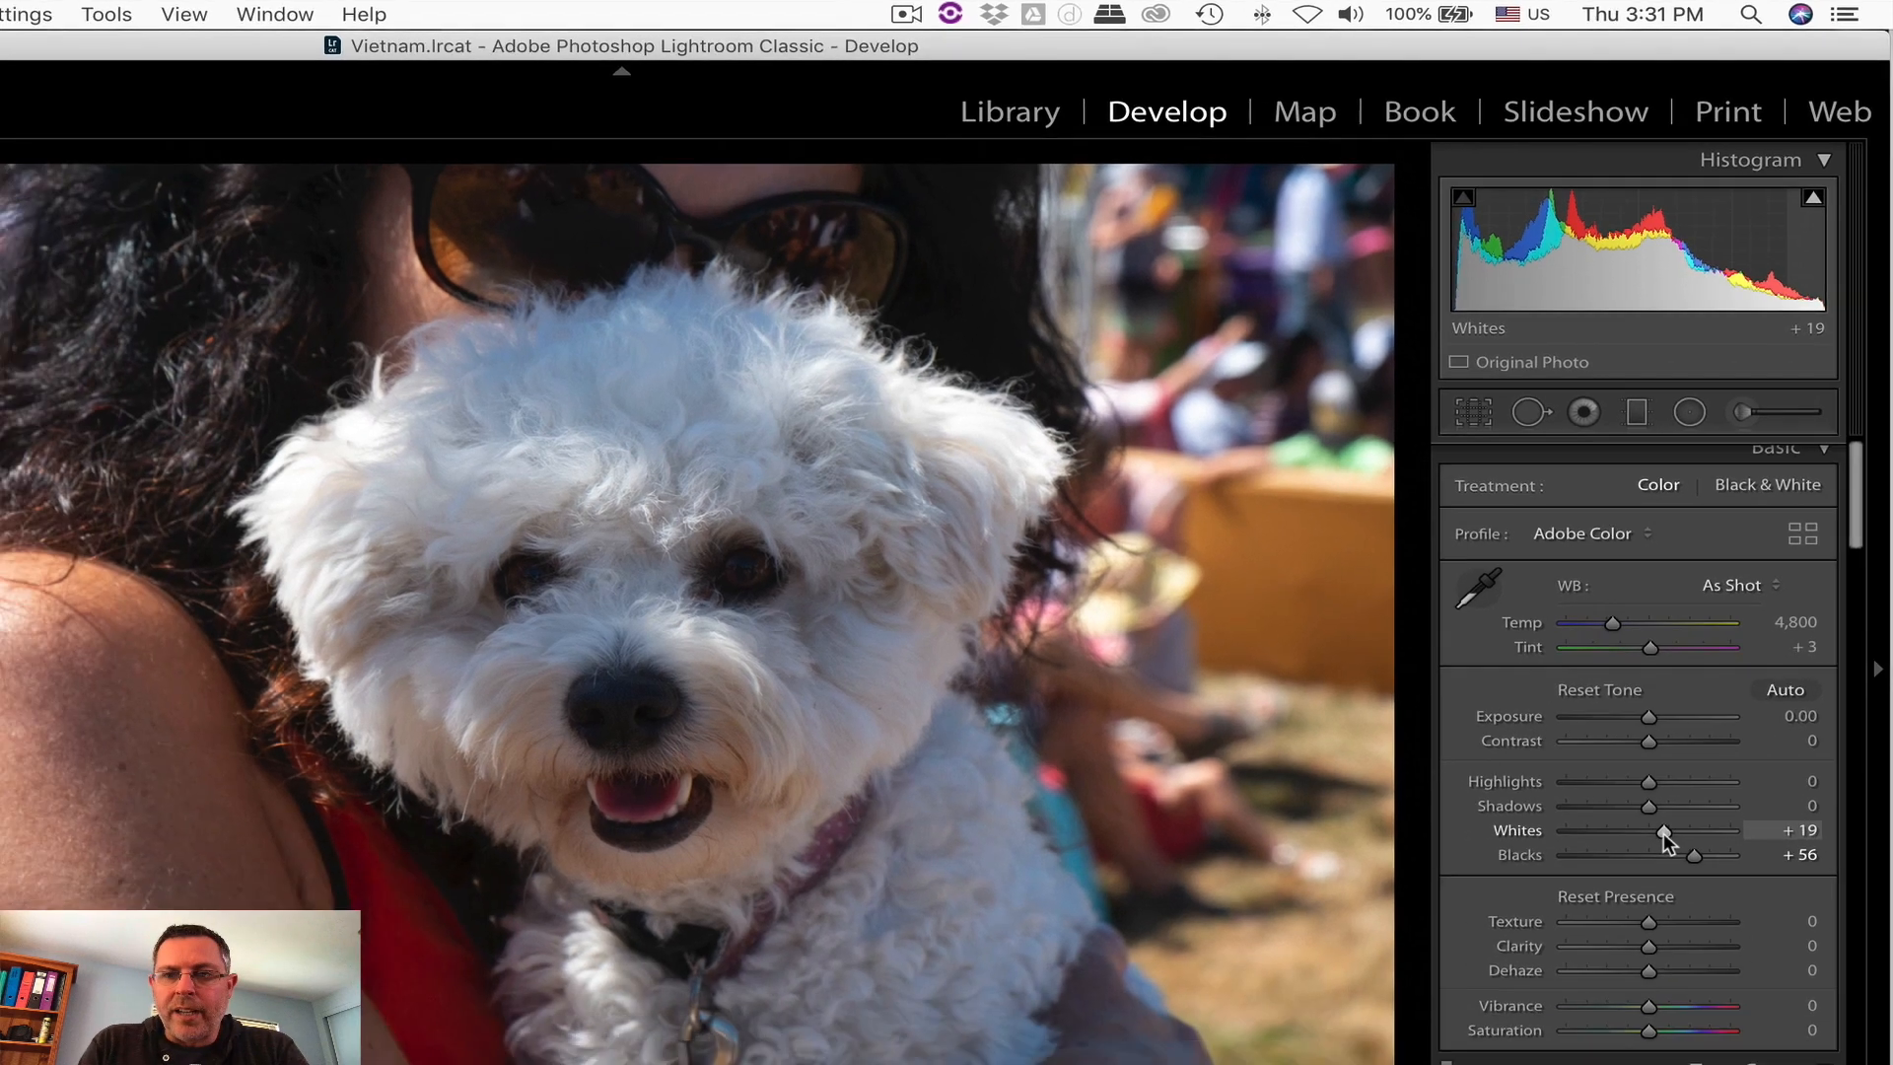
left_click_drag(1636, 927, 1588, 933)
left_click_drag(1689, 626, 1782, 615)
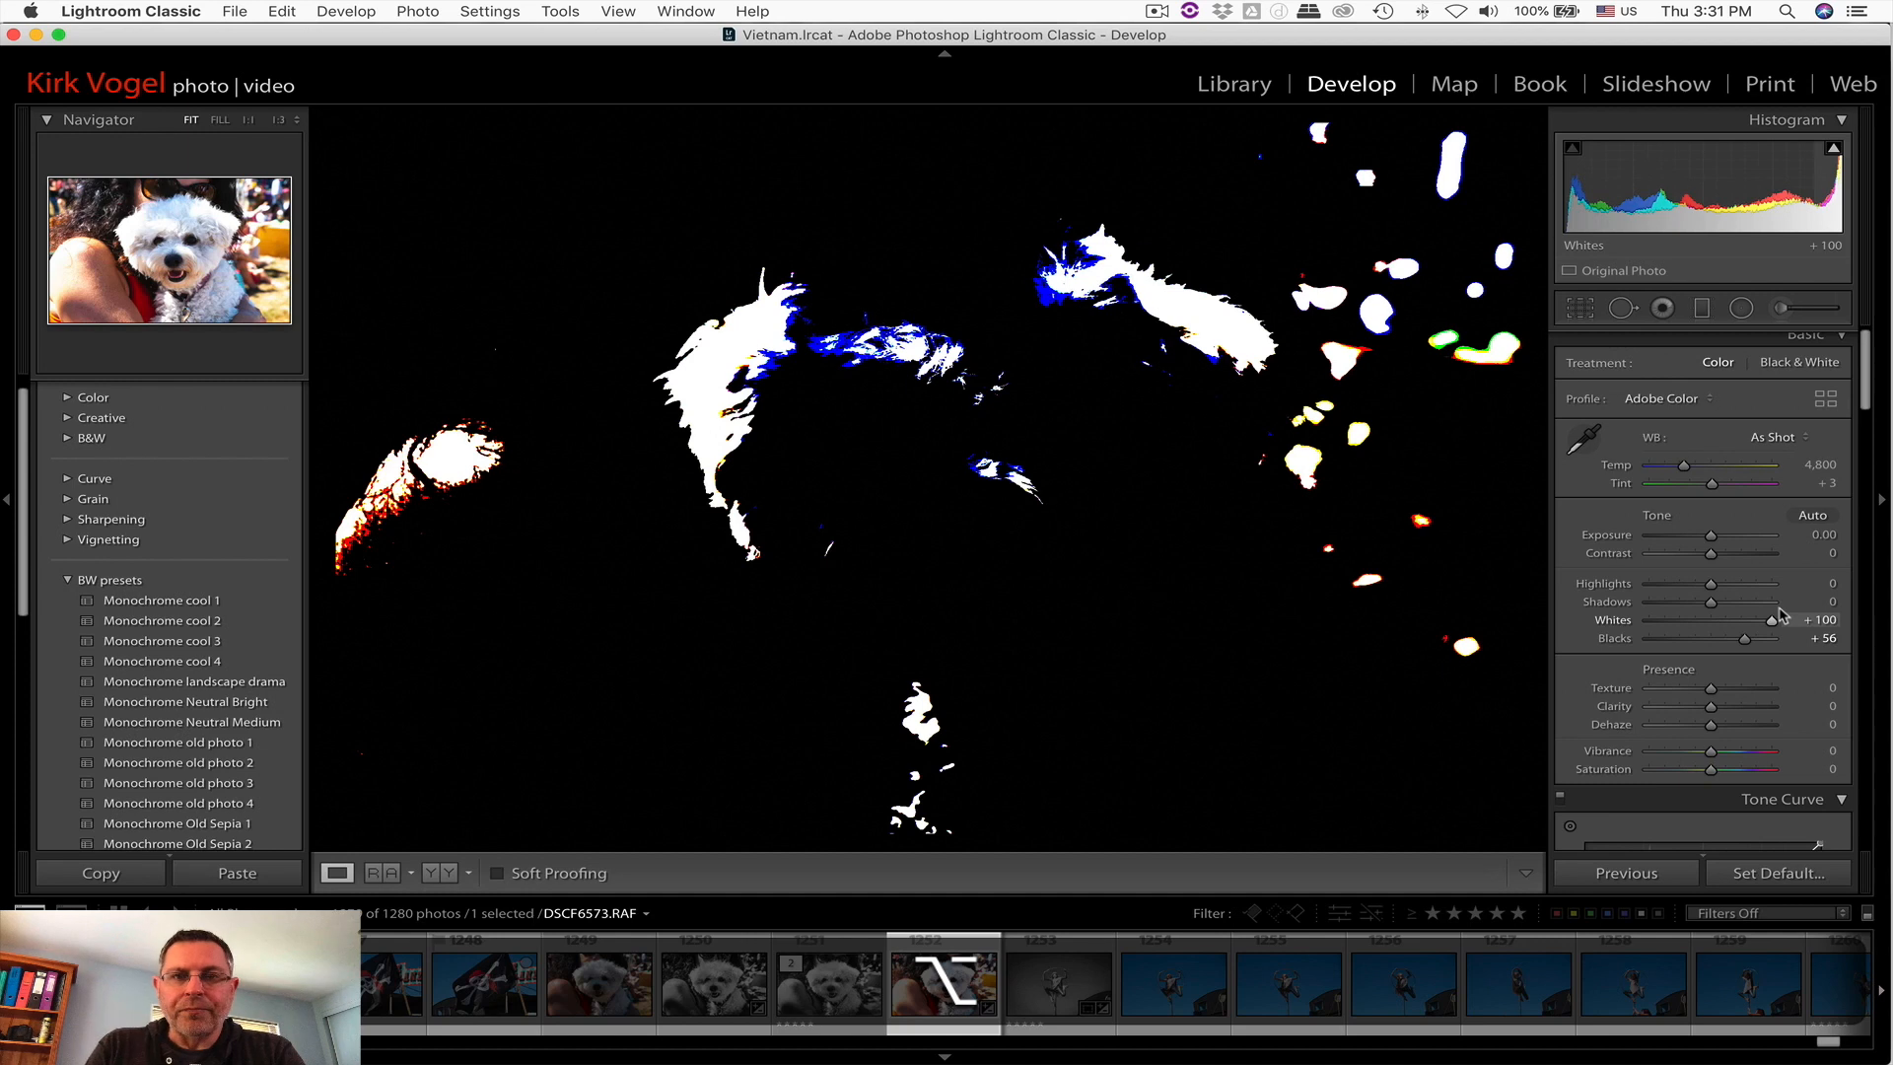
mouse_move(1782, 616)
left_mouse_down()
mouse_move(1754, 617)
mouse_move(1774, 617)
left_mouse_up()
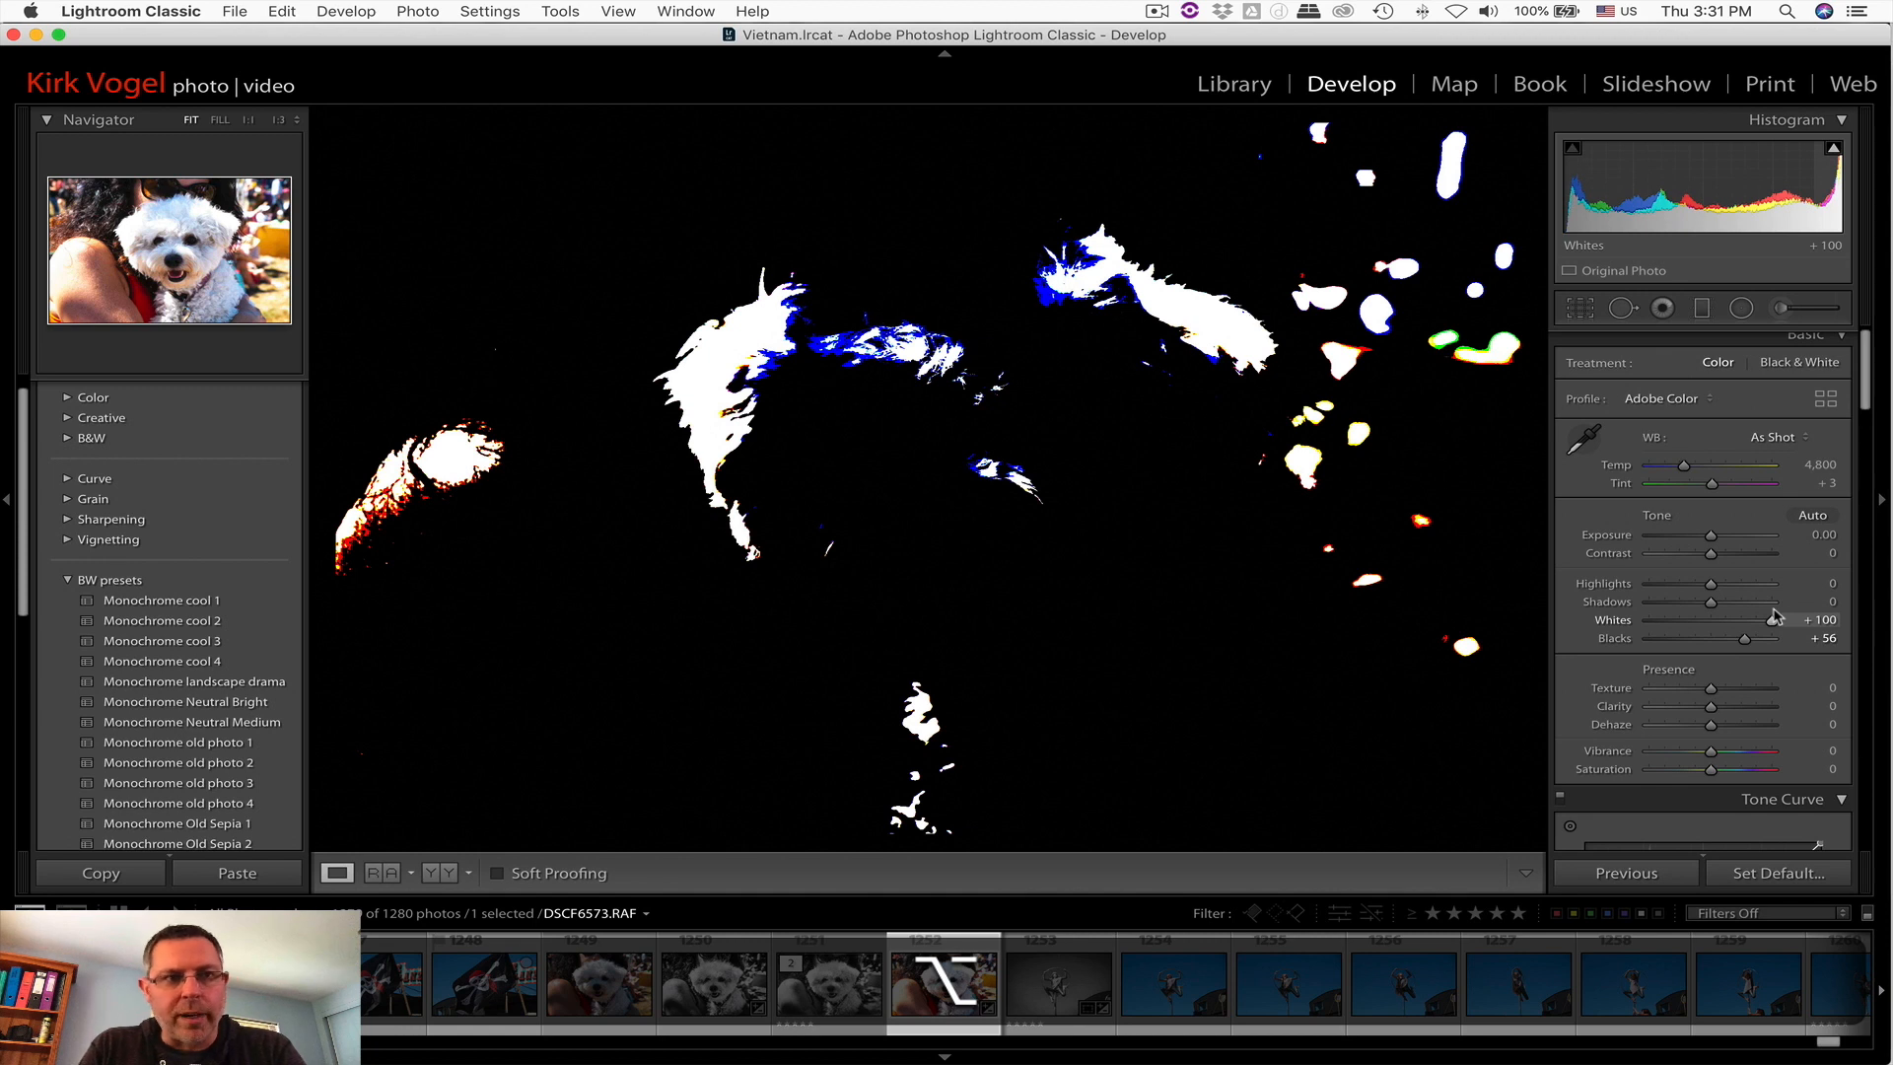
left_click_drag(1774, 616, 1775, 616)
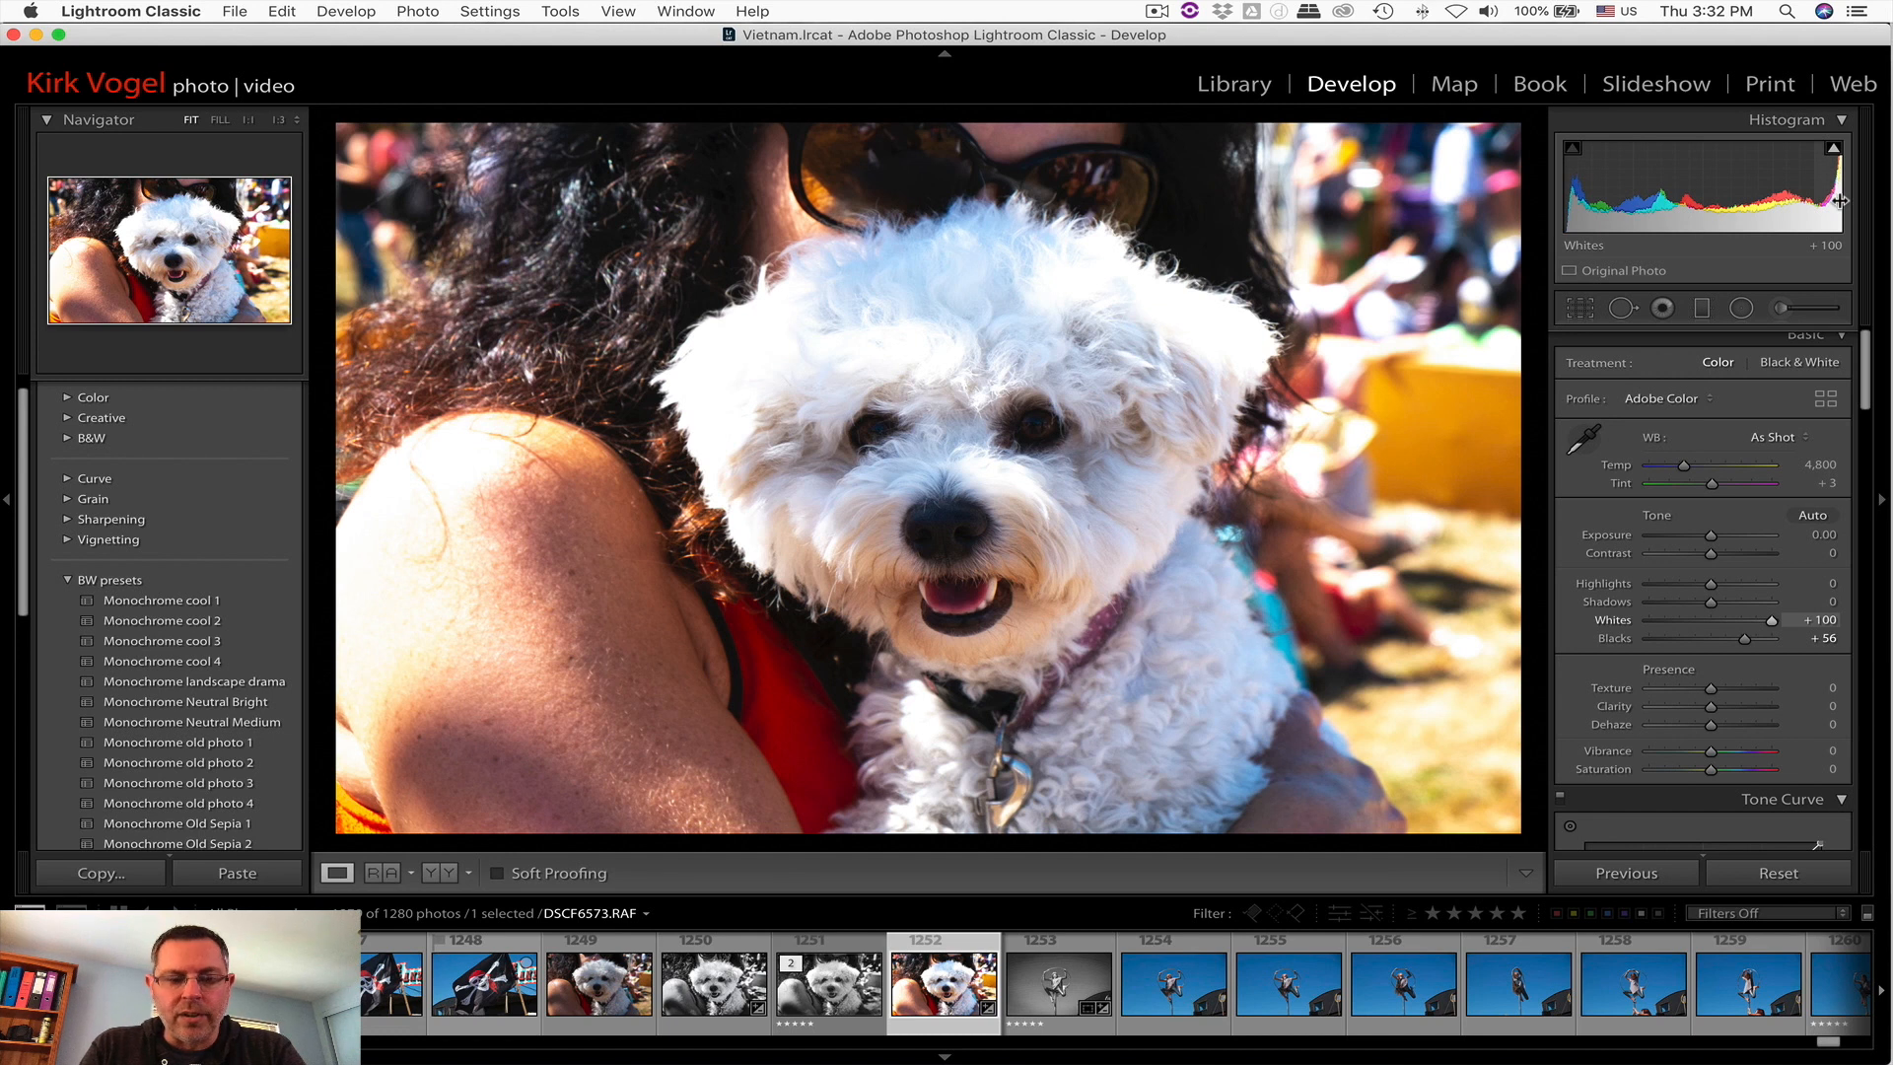
Step: Lower Whites to -10 using the clipping preview to remove the blown highlights
key("alt")
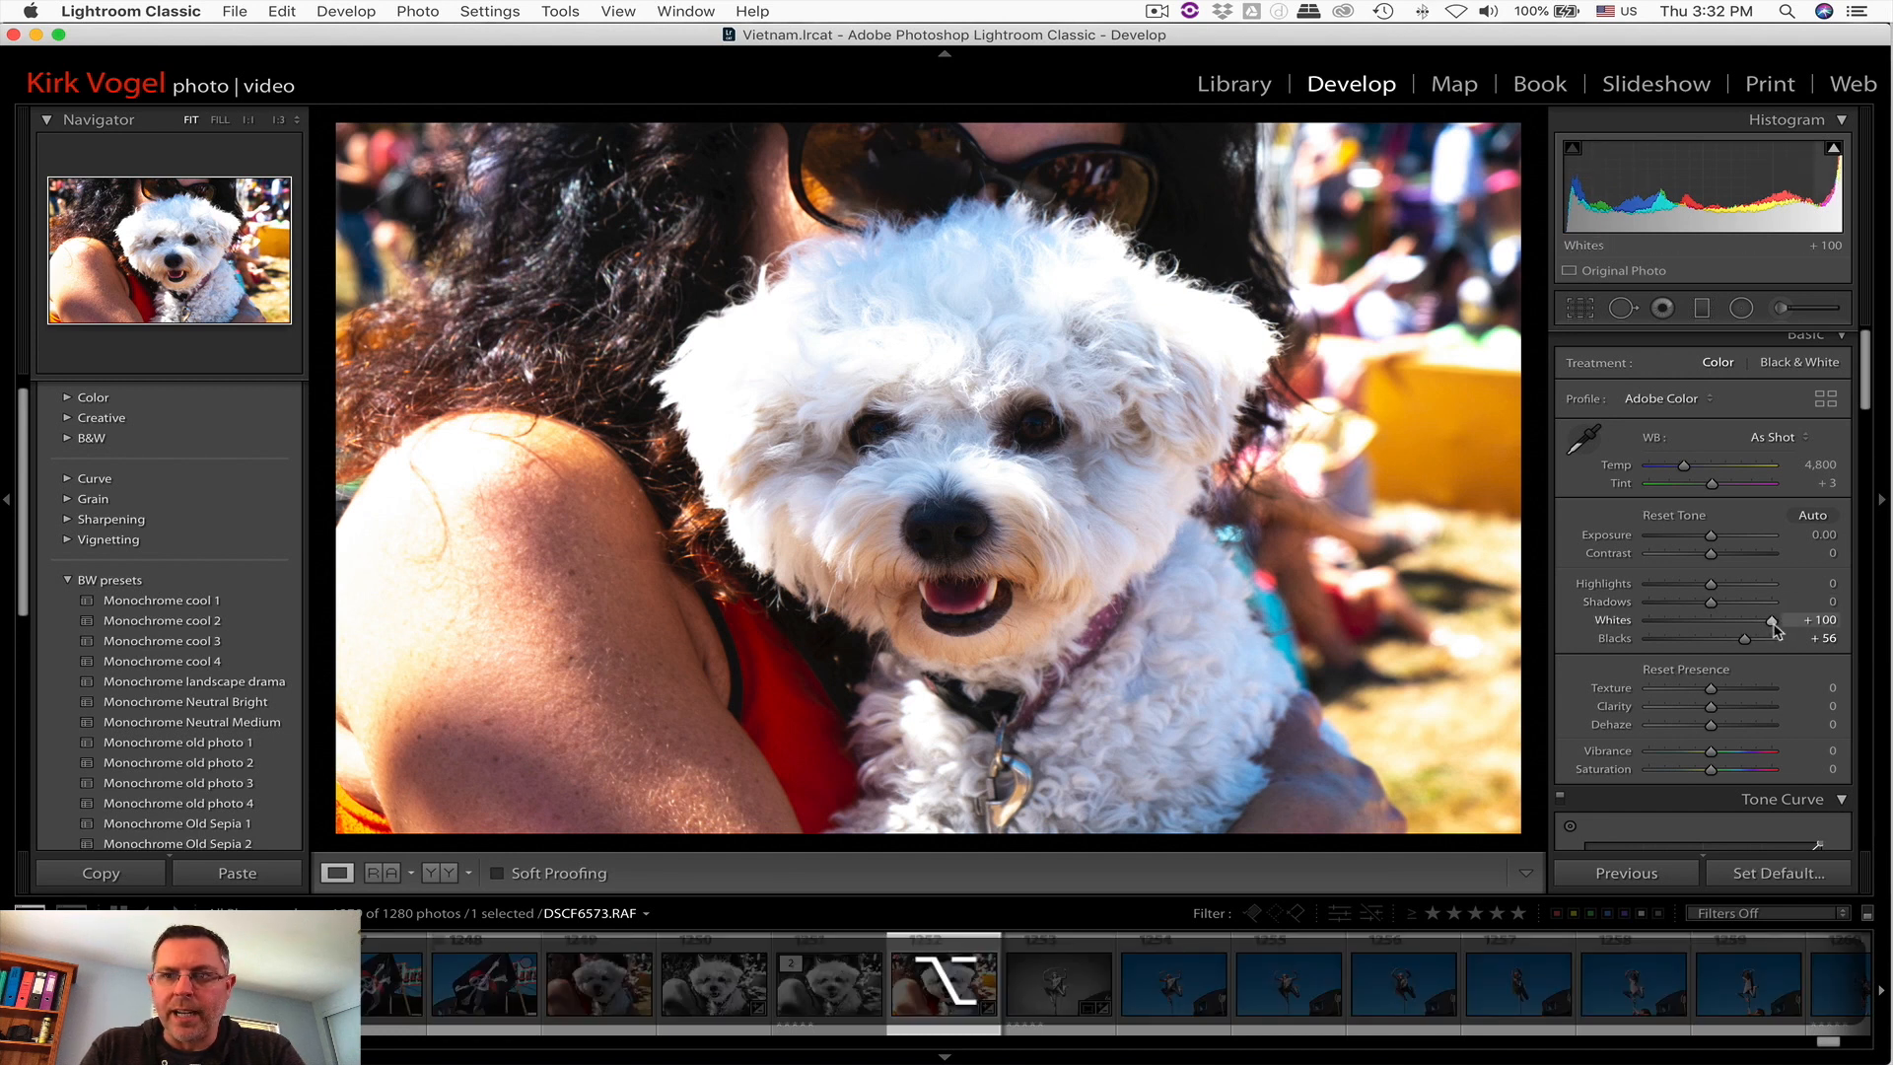
left_click_drag(1772, 623, 1712, 623)
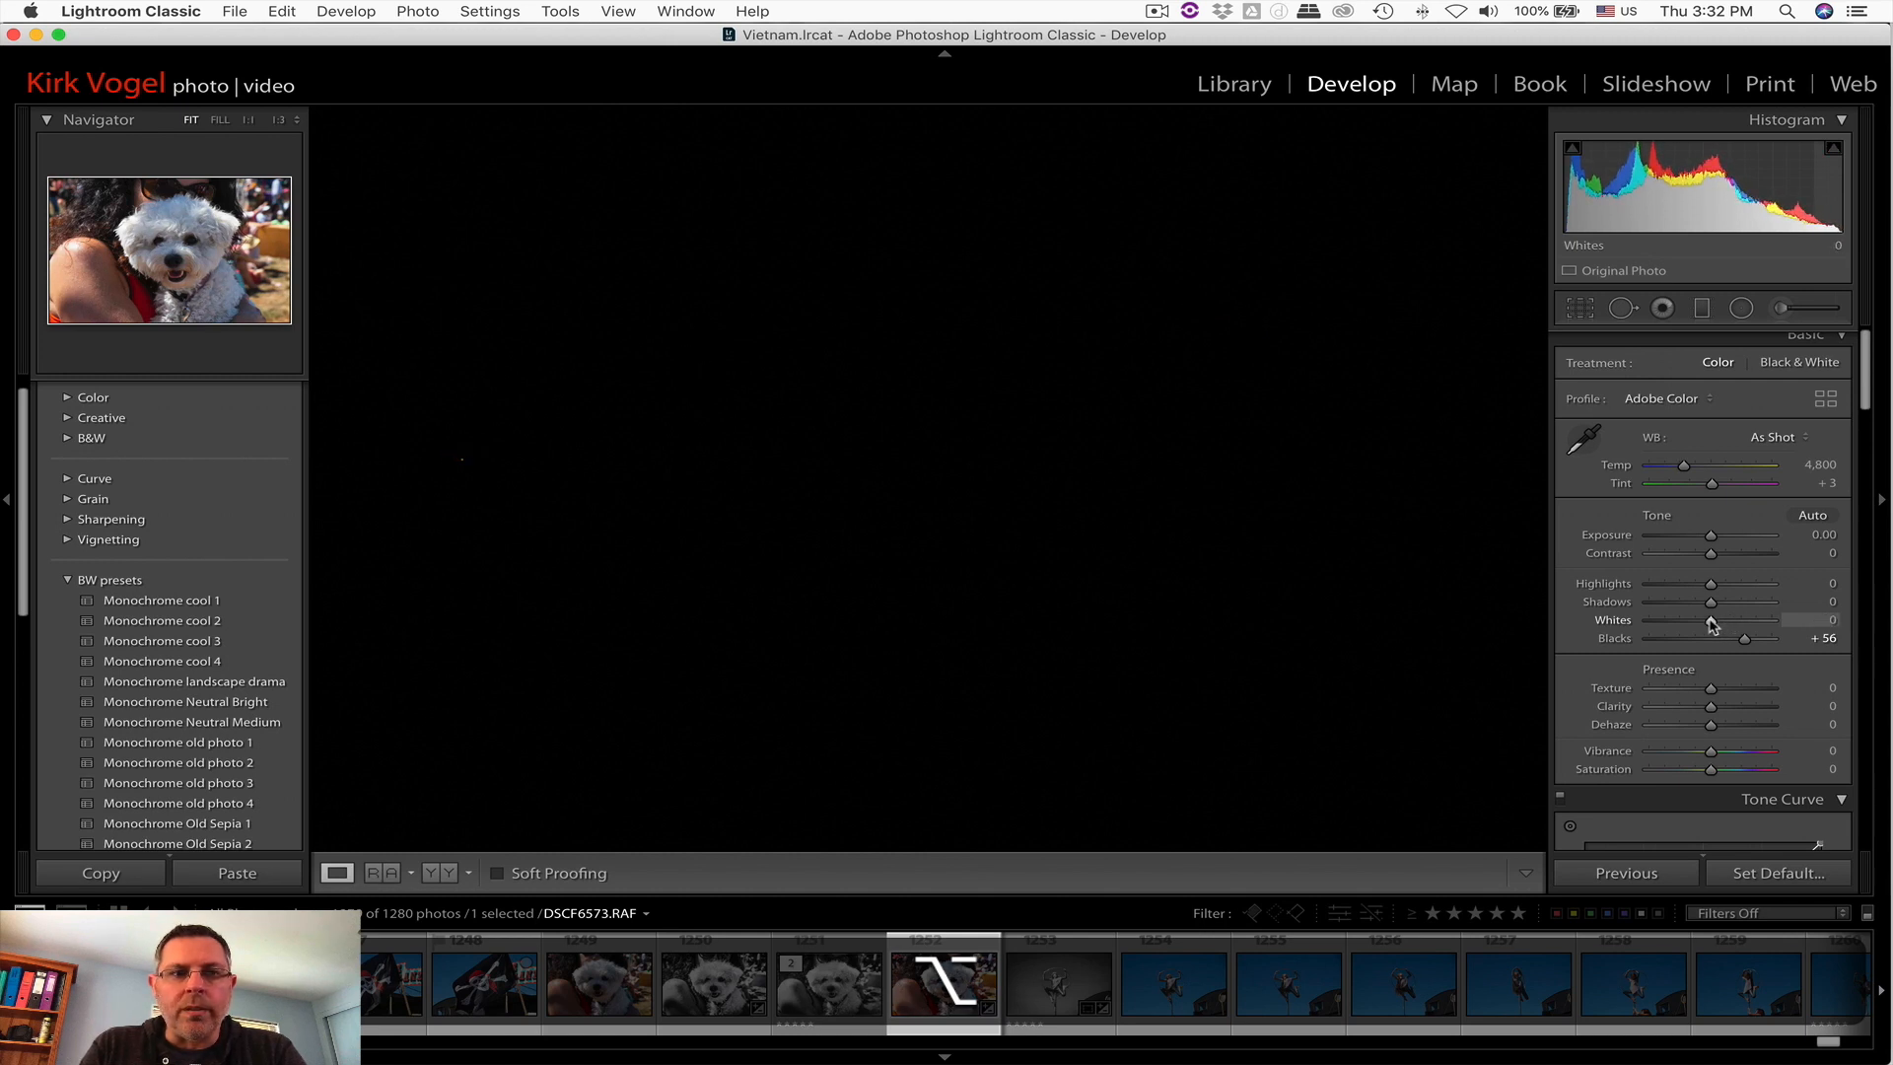
left_click_drag(1706, 621, 1704, 624)
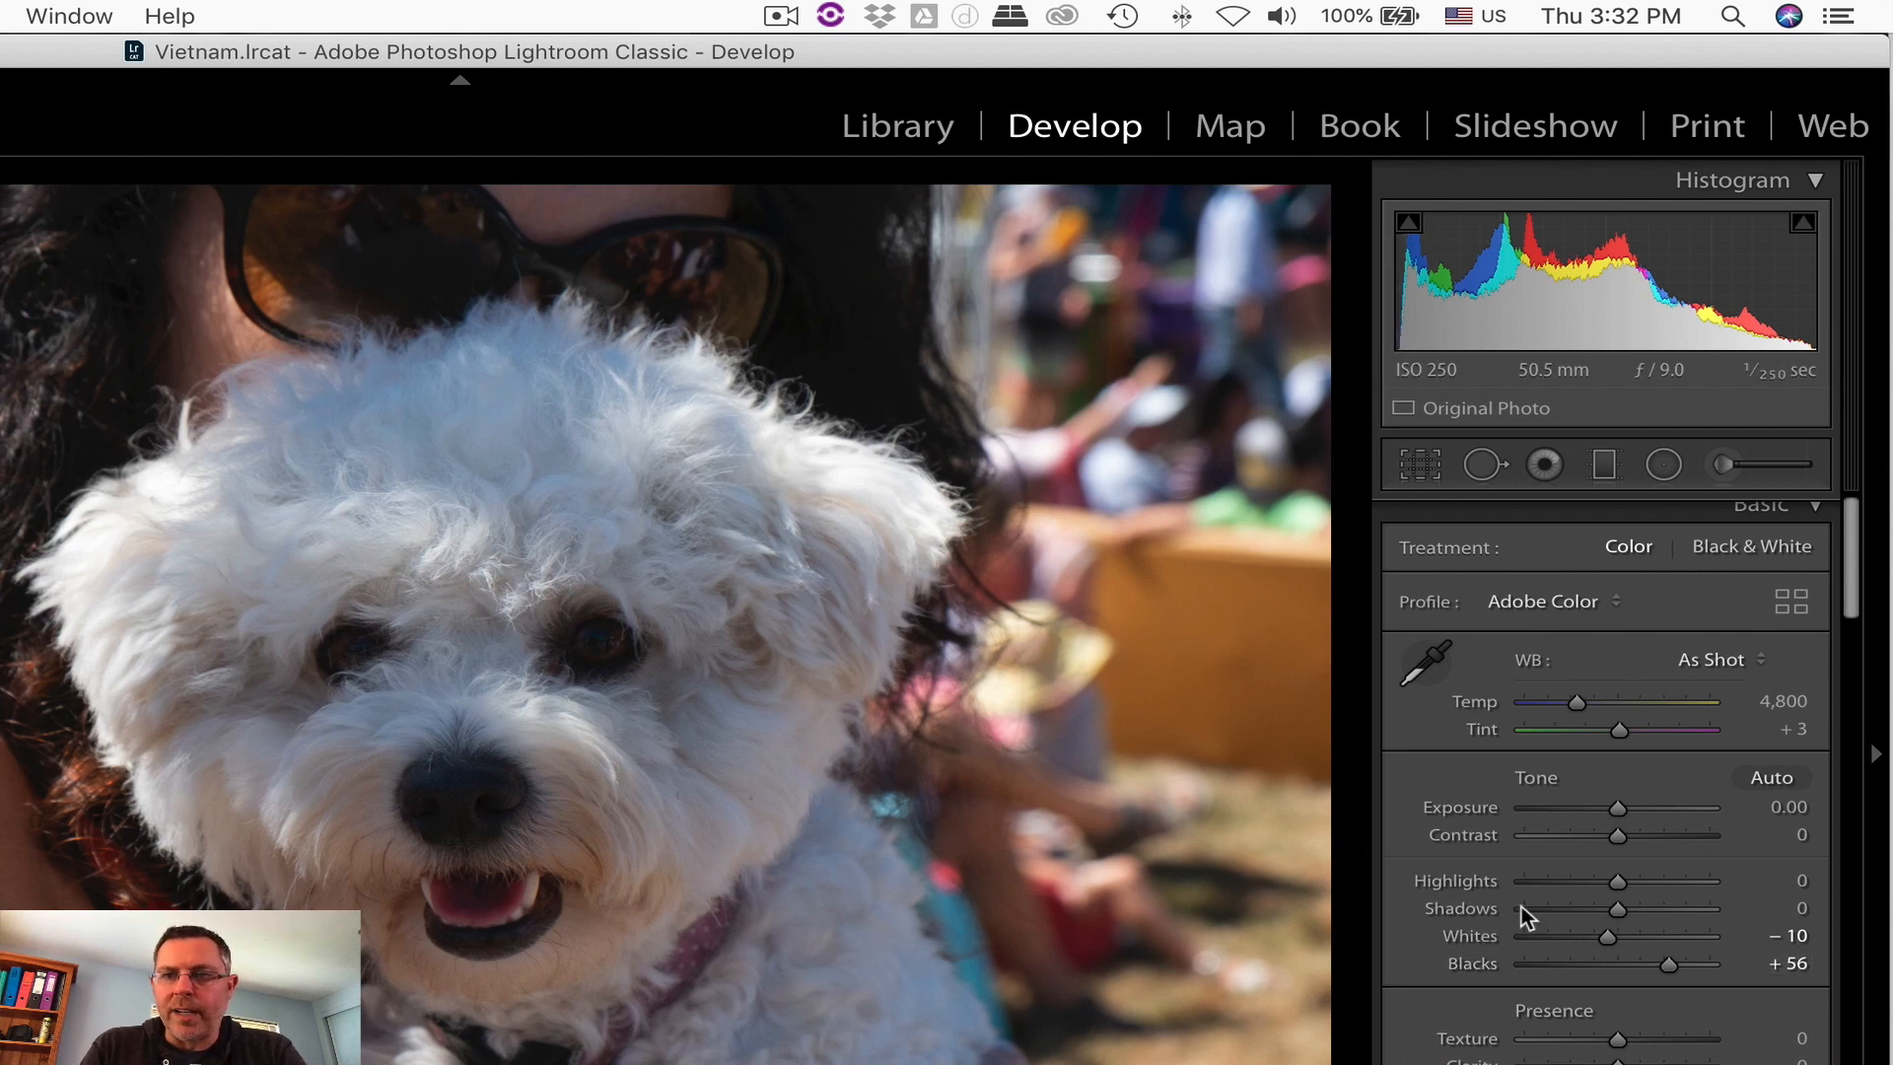
Step: Reset Blacks and lower it to -71 with the shadow clipping preview shown
double_click(1665, 961)
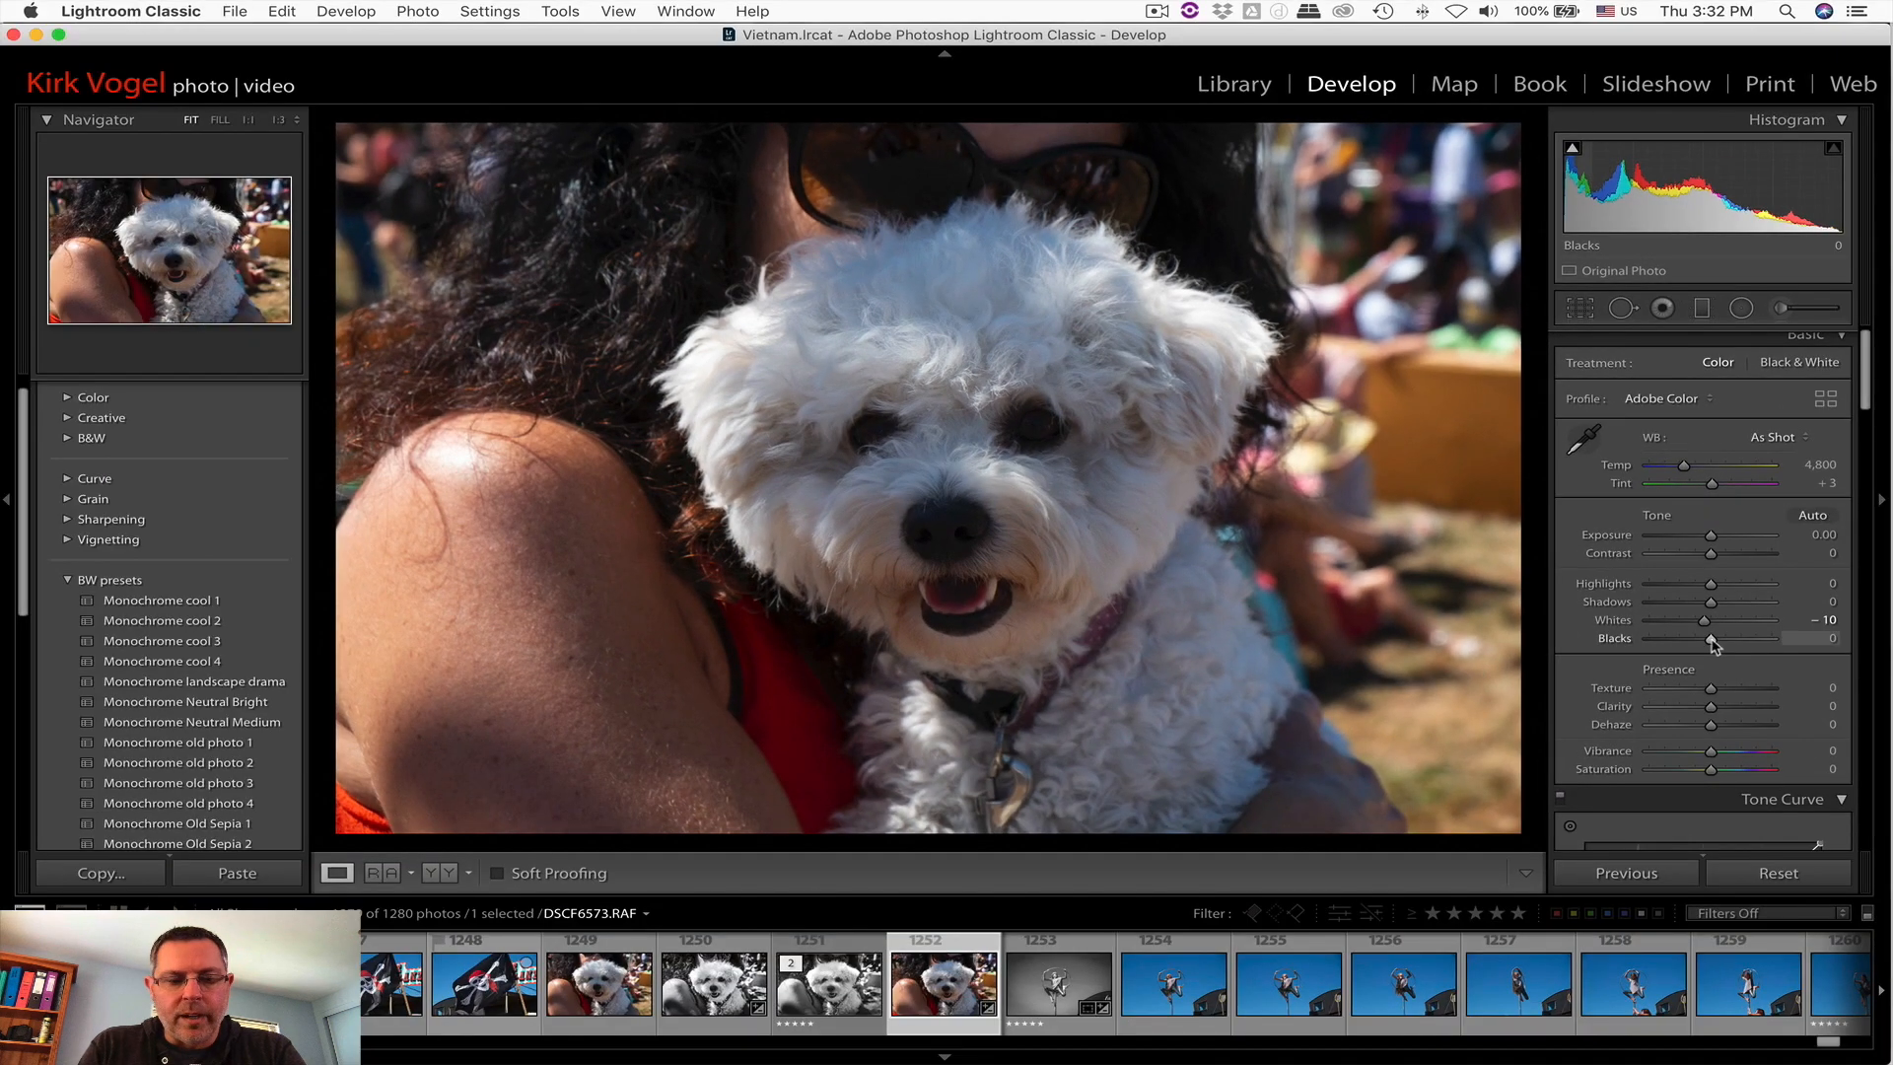
left_click(1713, 641, "alt")
left_click_drag(1713, 643, 1687, 642)
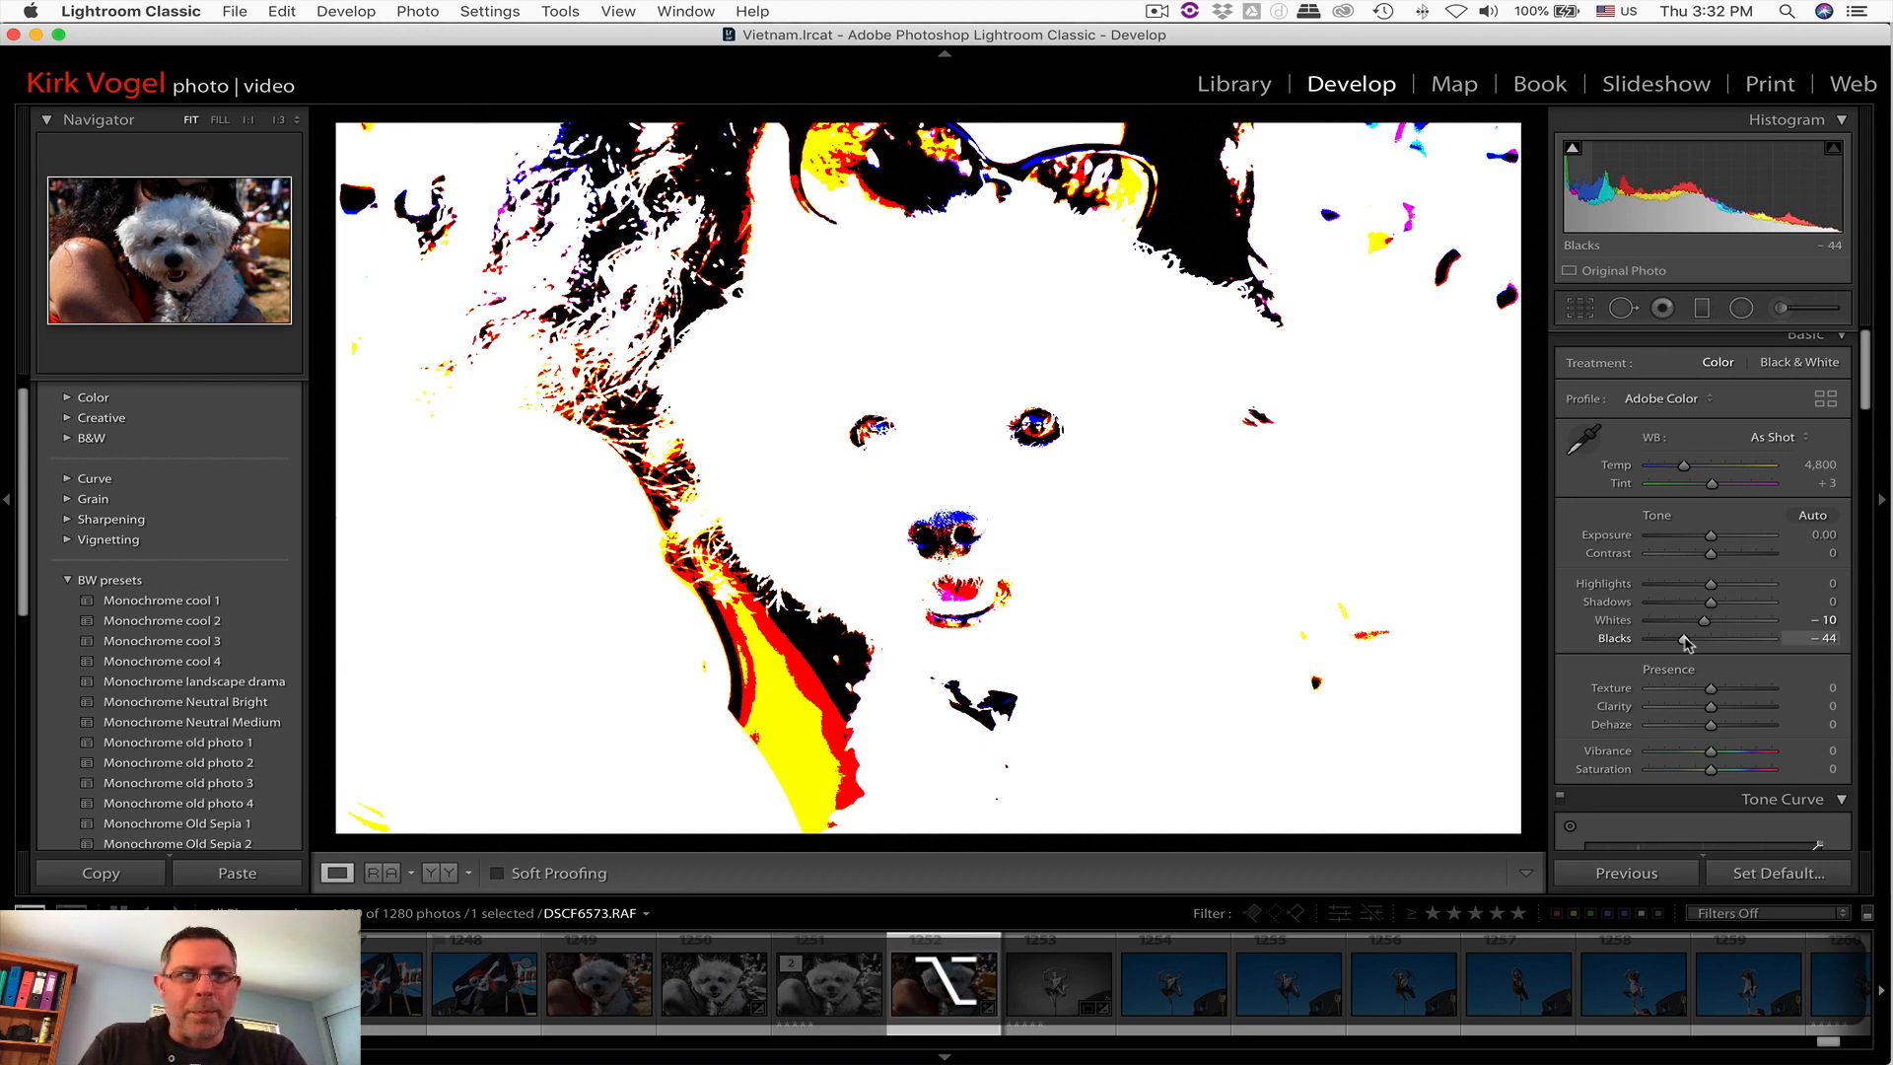
mouse_move(1687, 643)
left_mouse_down()
mouse_move(1770, 635)
mouse_move(1669, 639)
left_mouse_up()
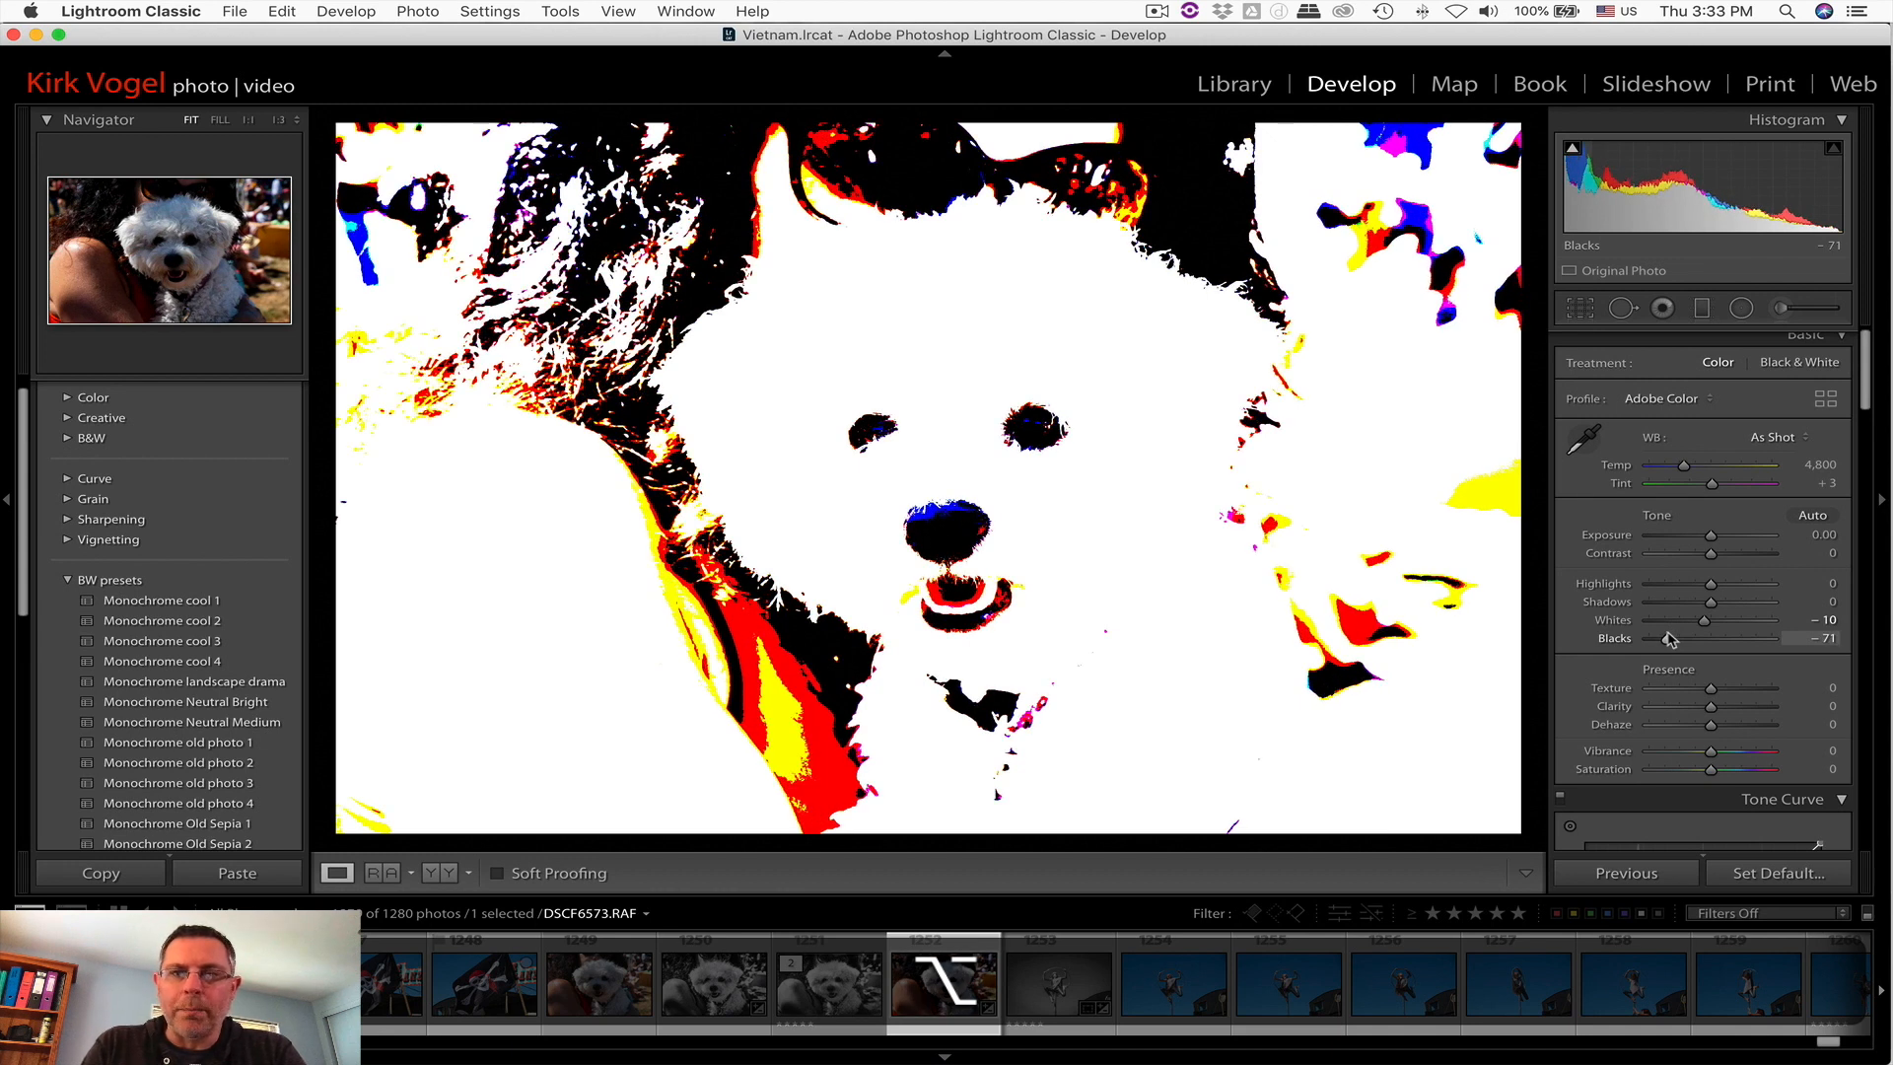
left_click_drag(1669, 639, 1669, 639)
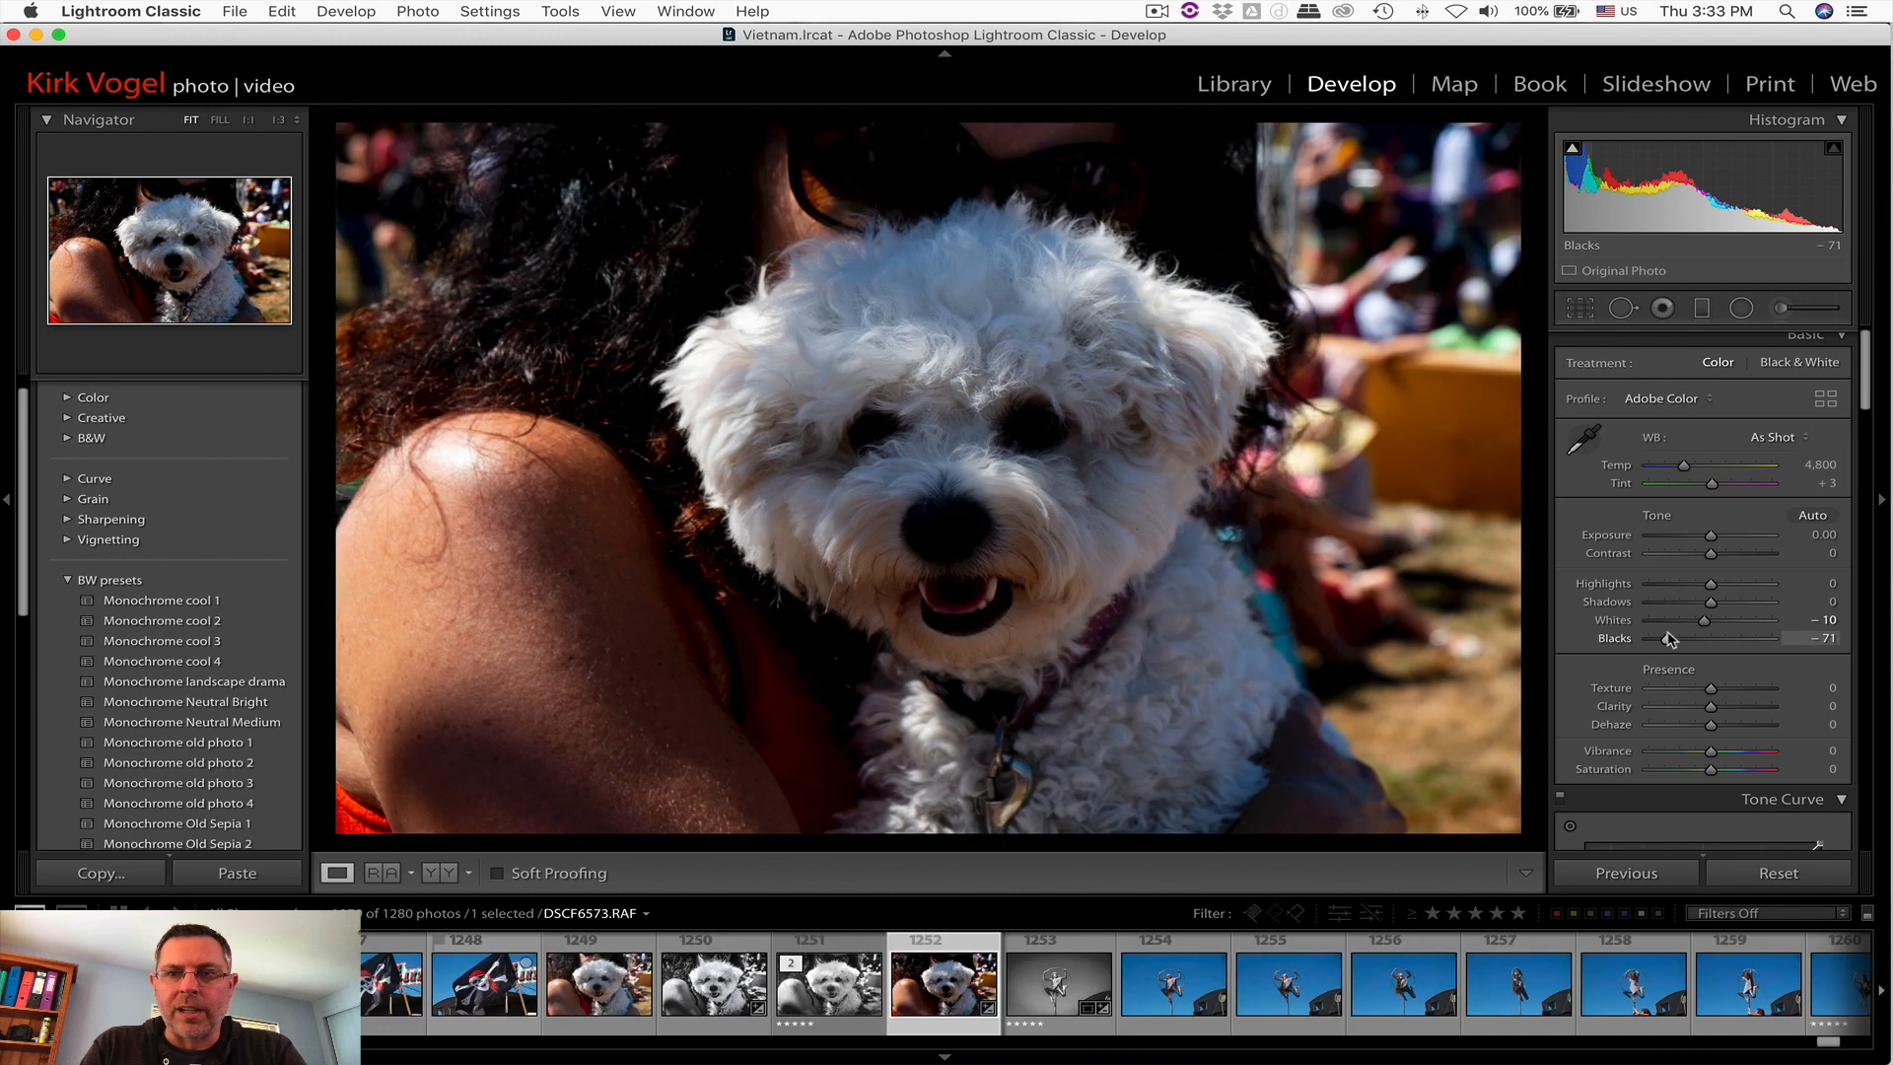
Step: Raise Blacks to +25 using the clipping preview to remove the clipped shadows
left_click_drag(1669, 639, 1717, 636)
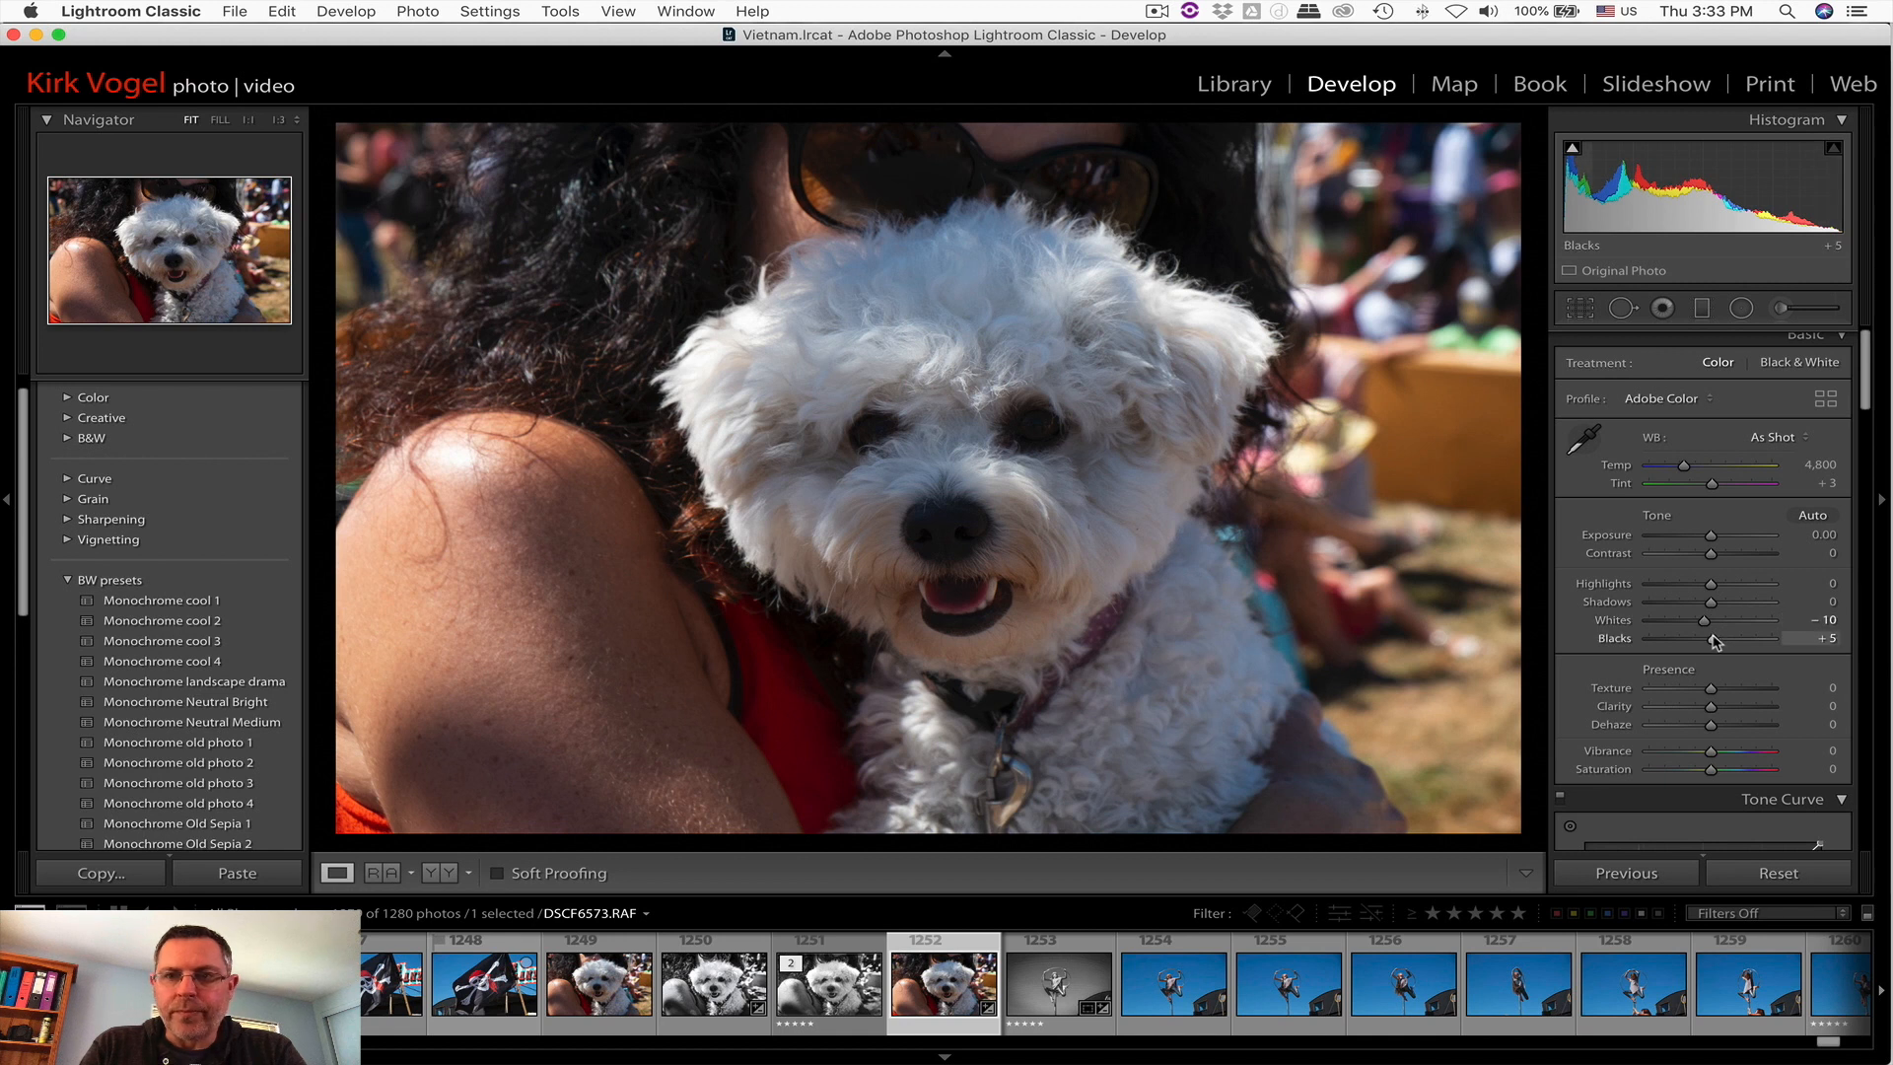
key("alt")
left_click_drag(1716, 638, 1726, 638)
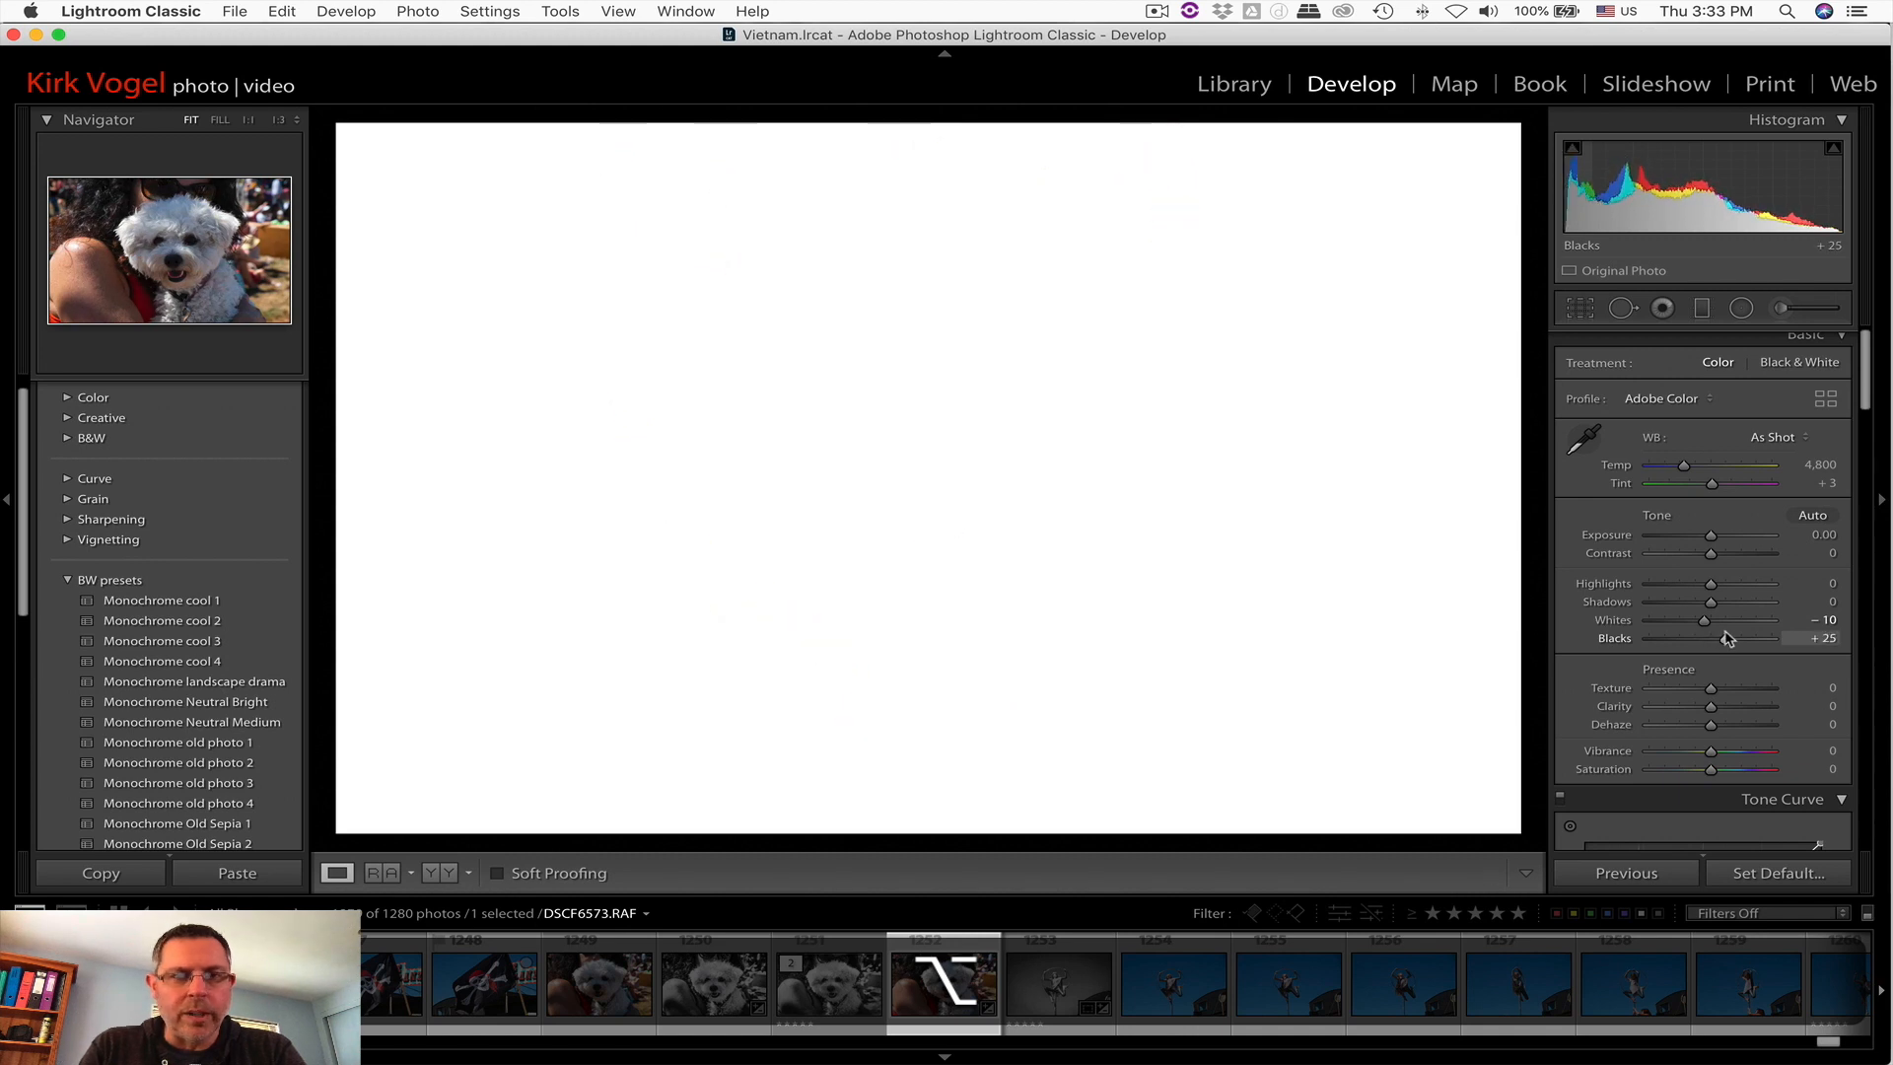
left_click_drag(1726, 638, 1726, 638)
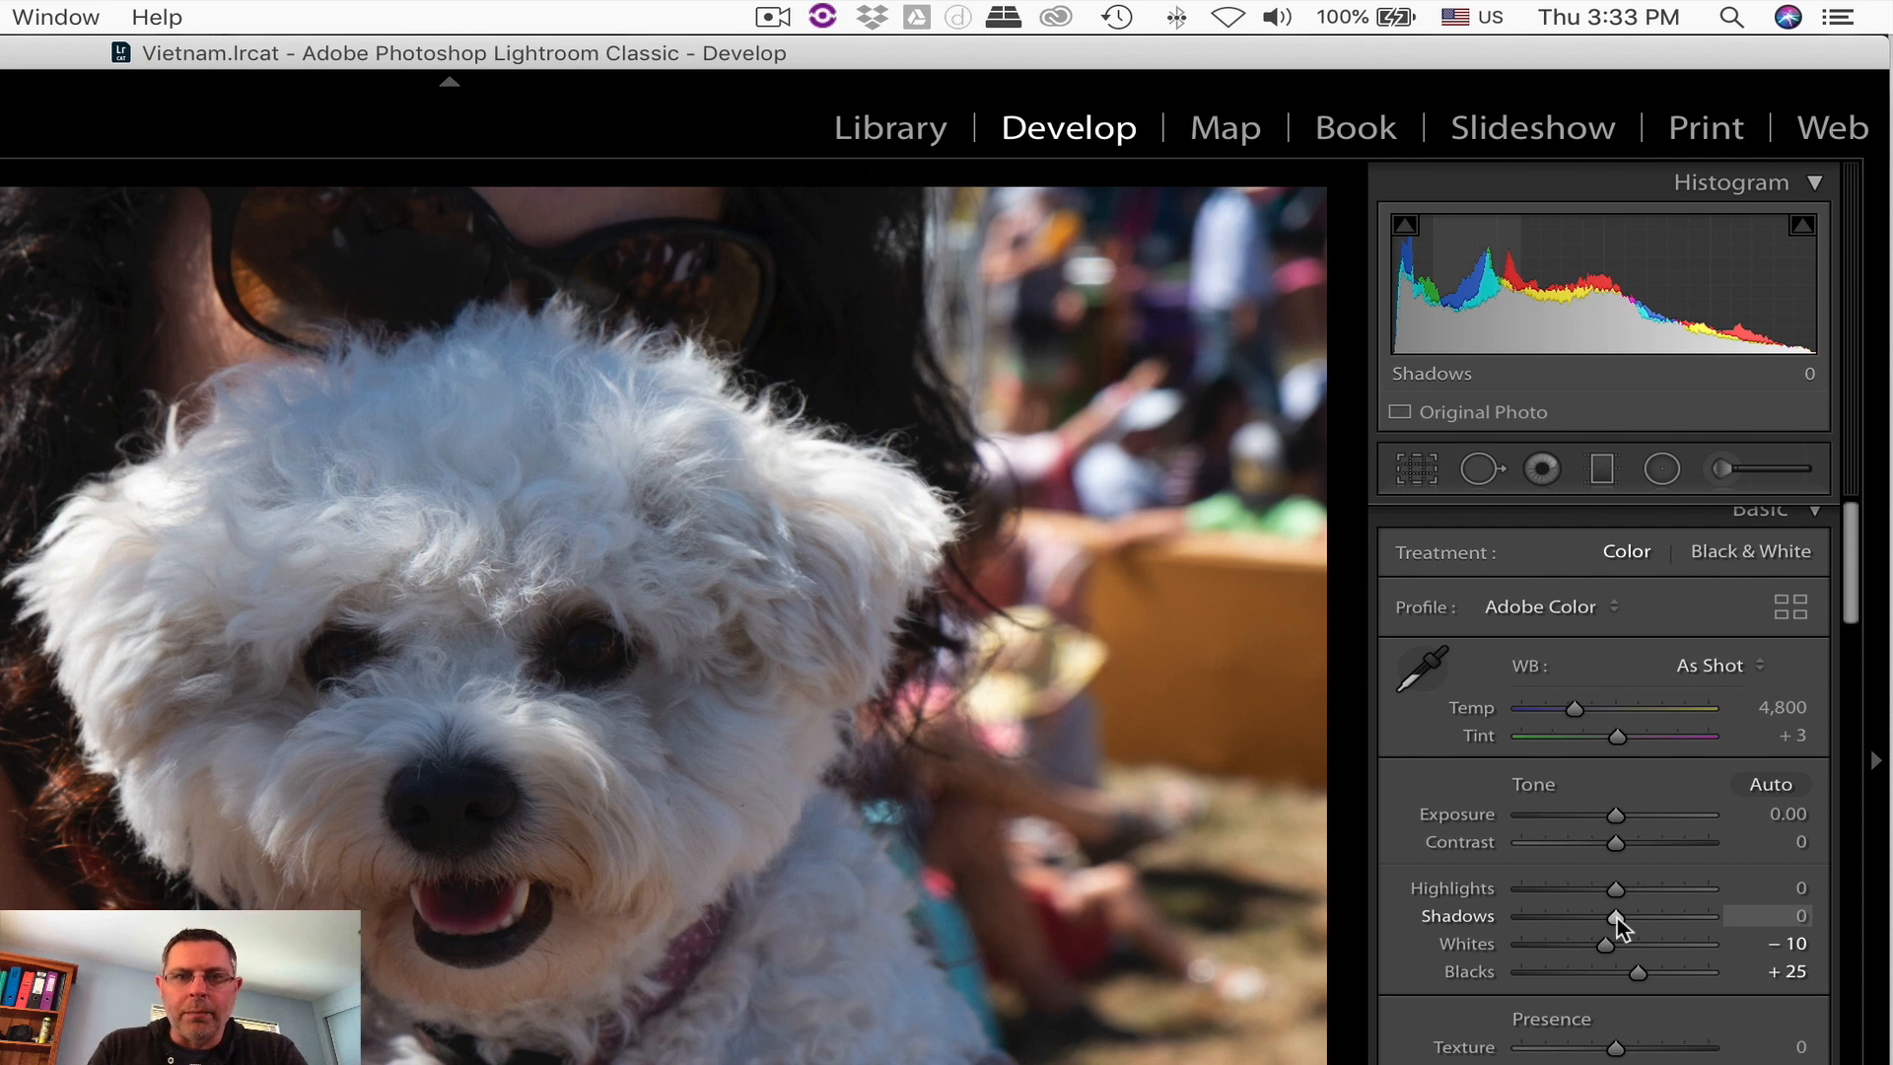
Step: Try Shadows at +100 with Highlights at -97, and reset both adjustments
left_click_drag(1615, 916, 1526, 890)
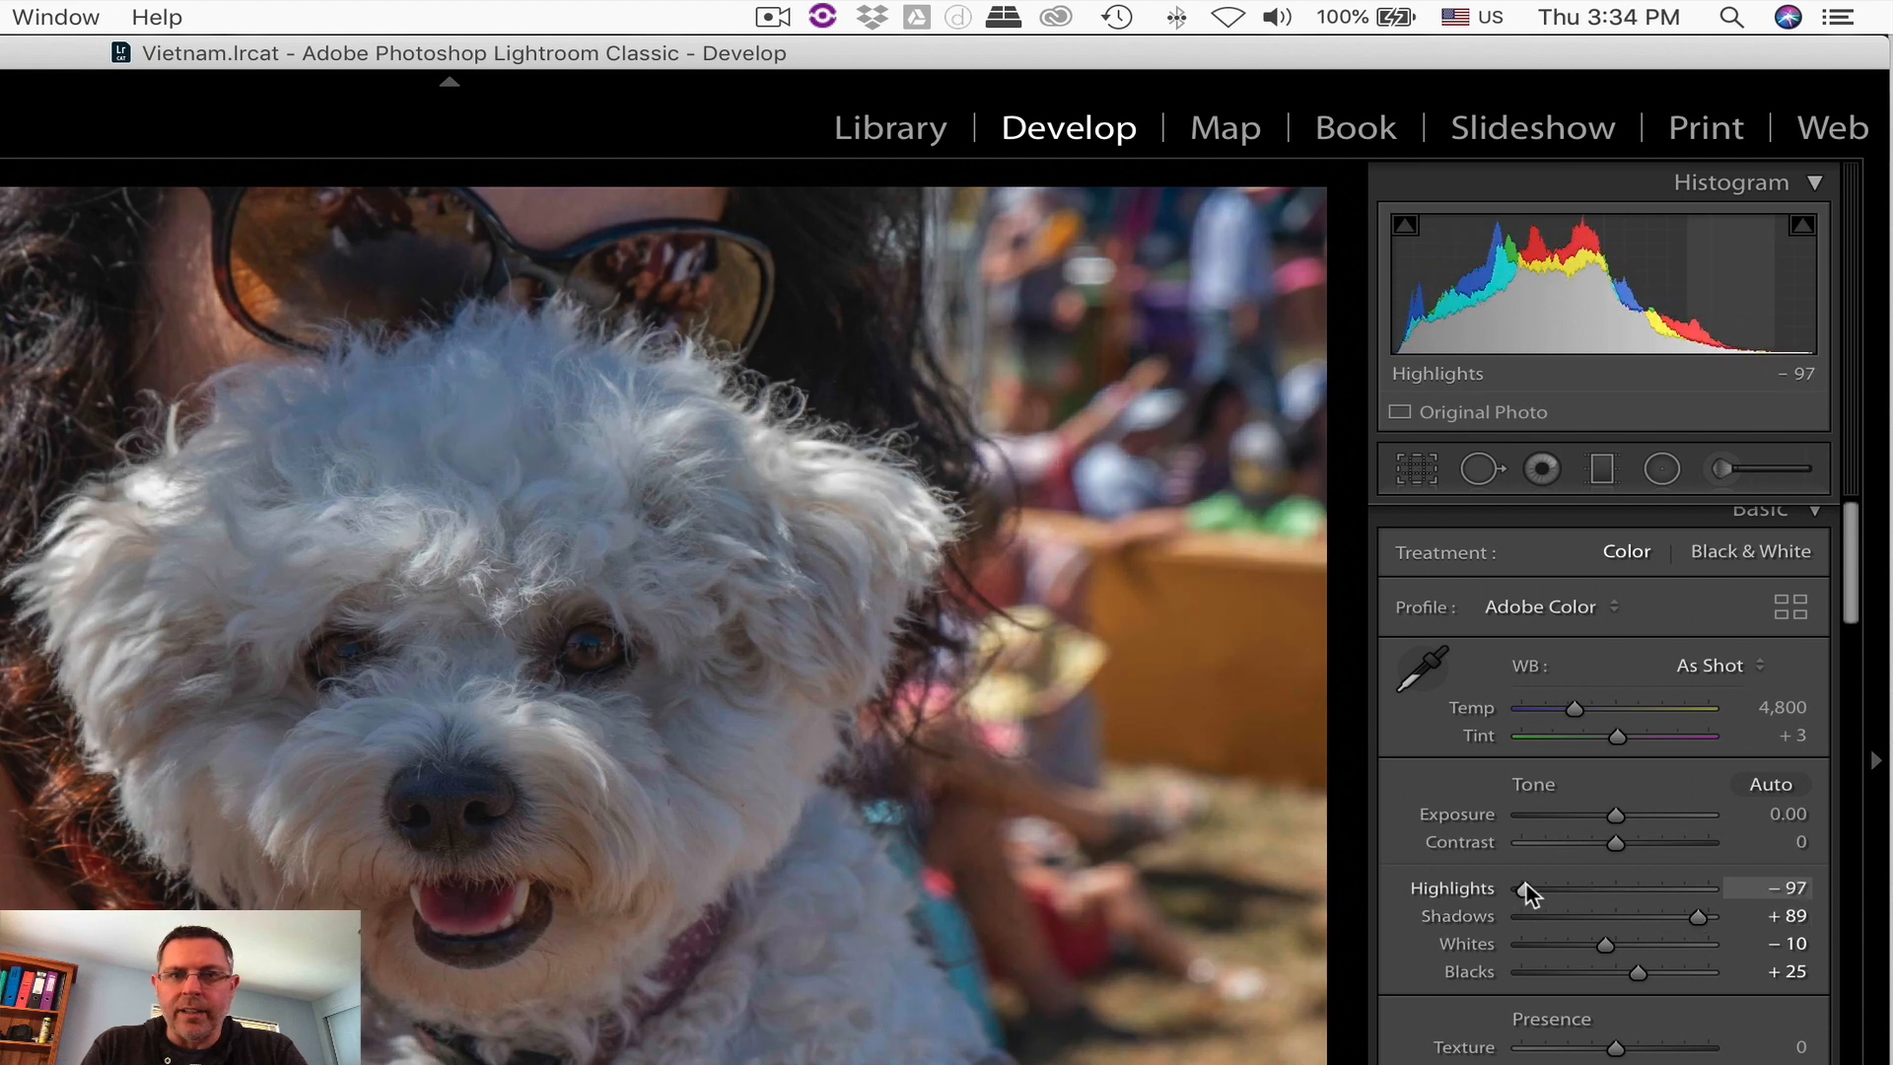
left_click_drag(1704, 919, 1745, 919)
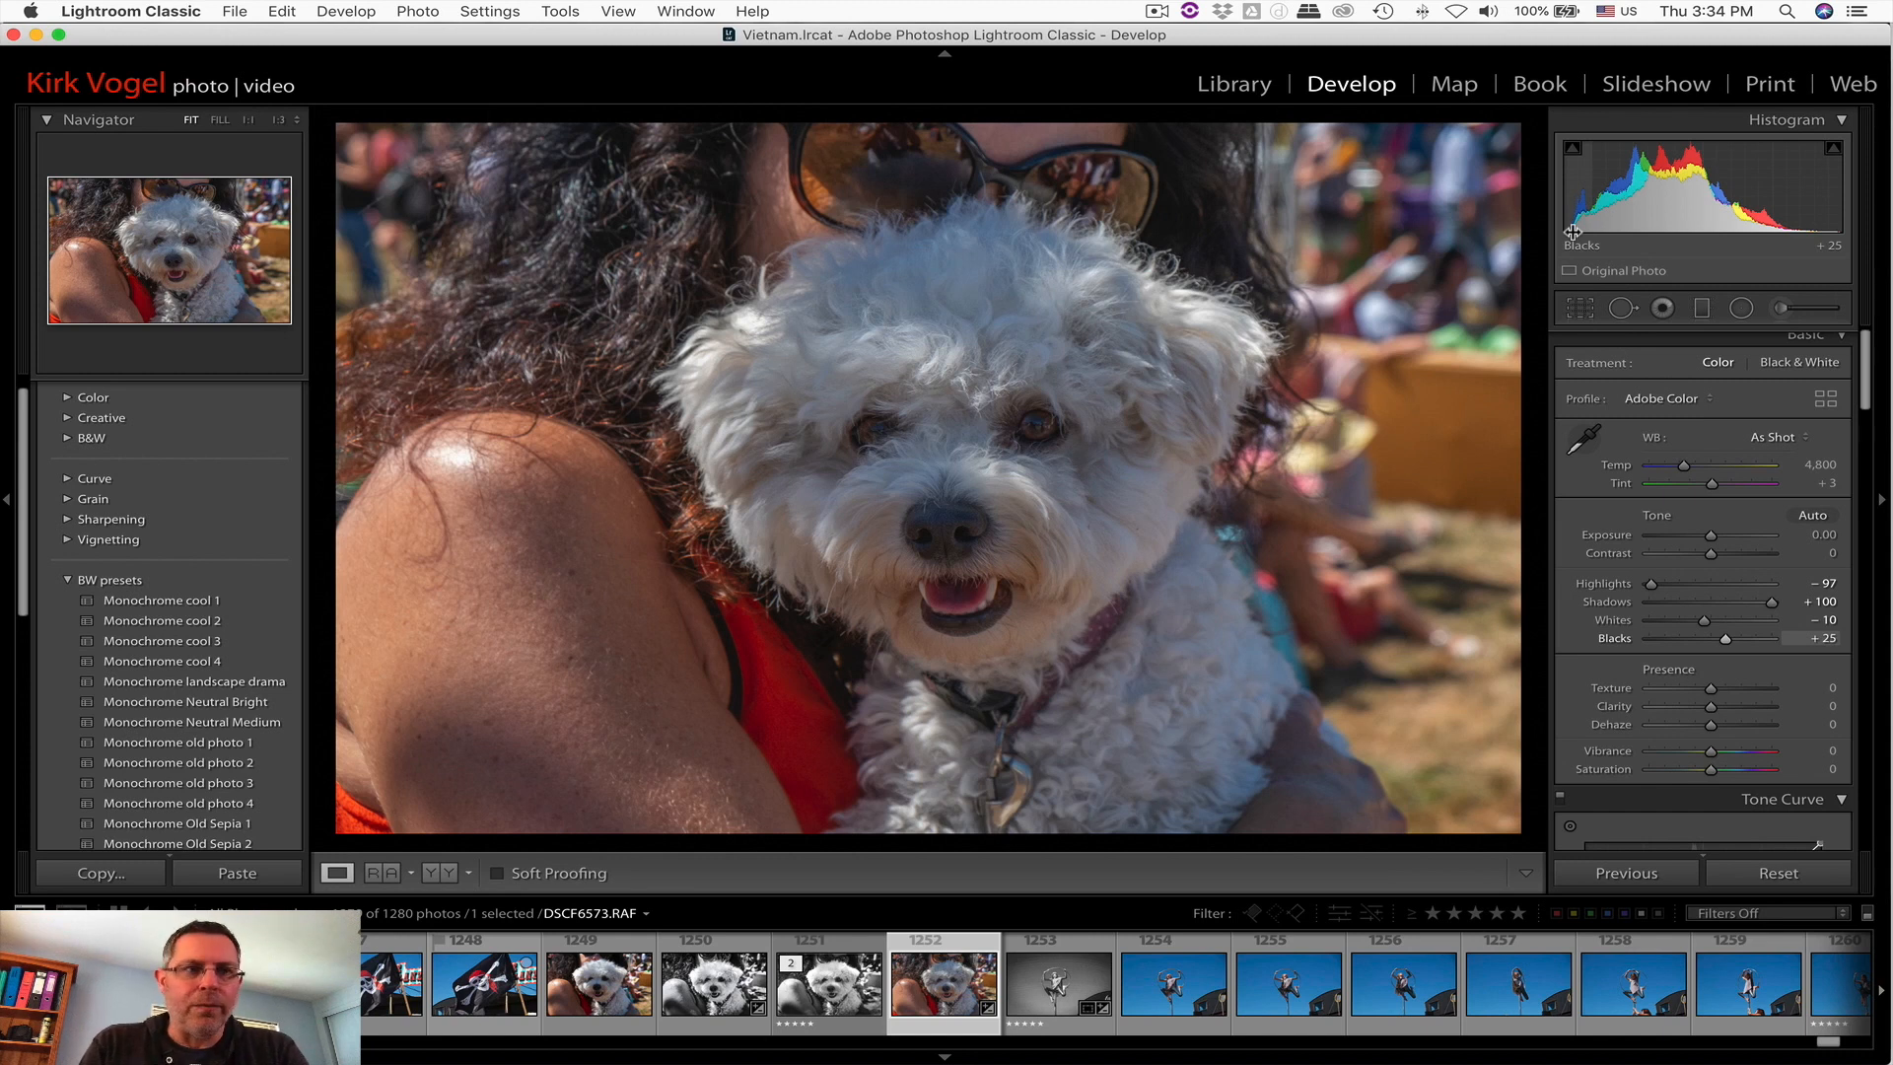
double_click(1607, 584)
double_click(1611, 604)
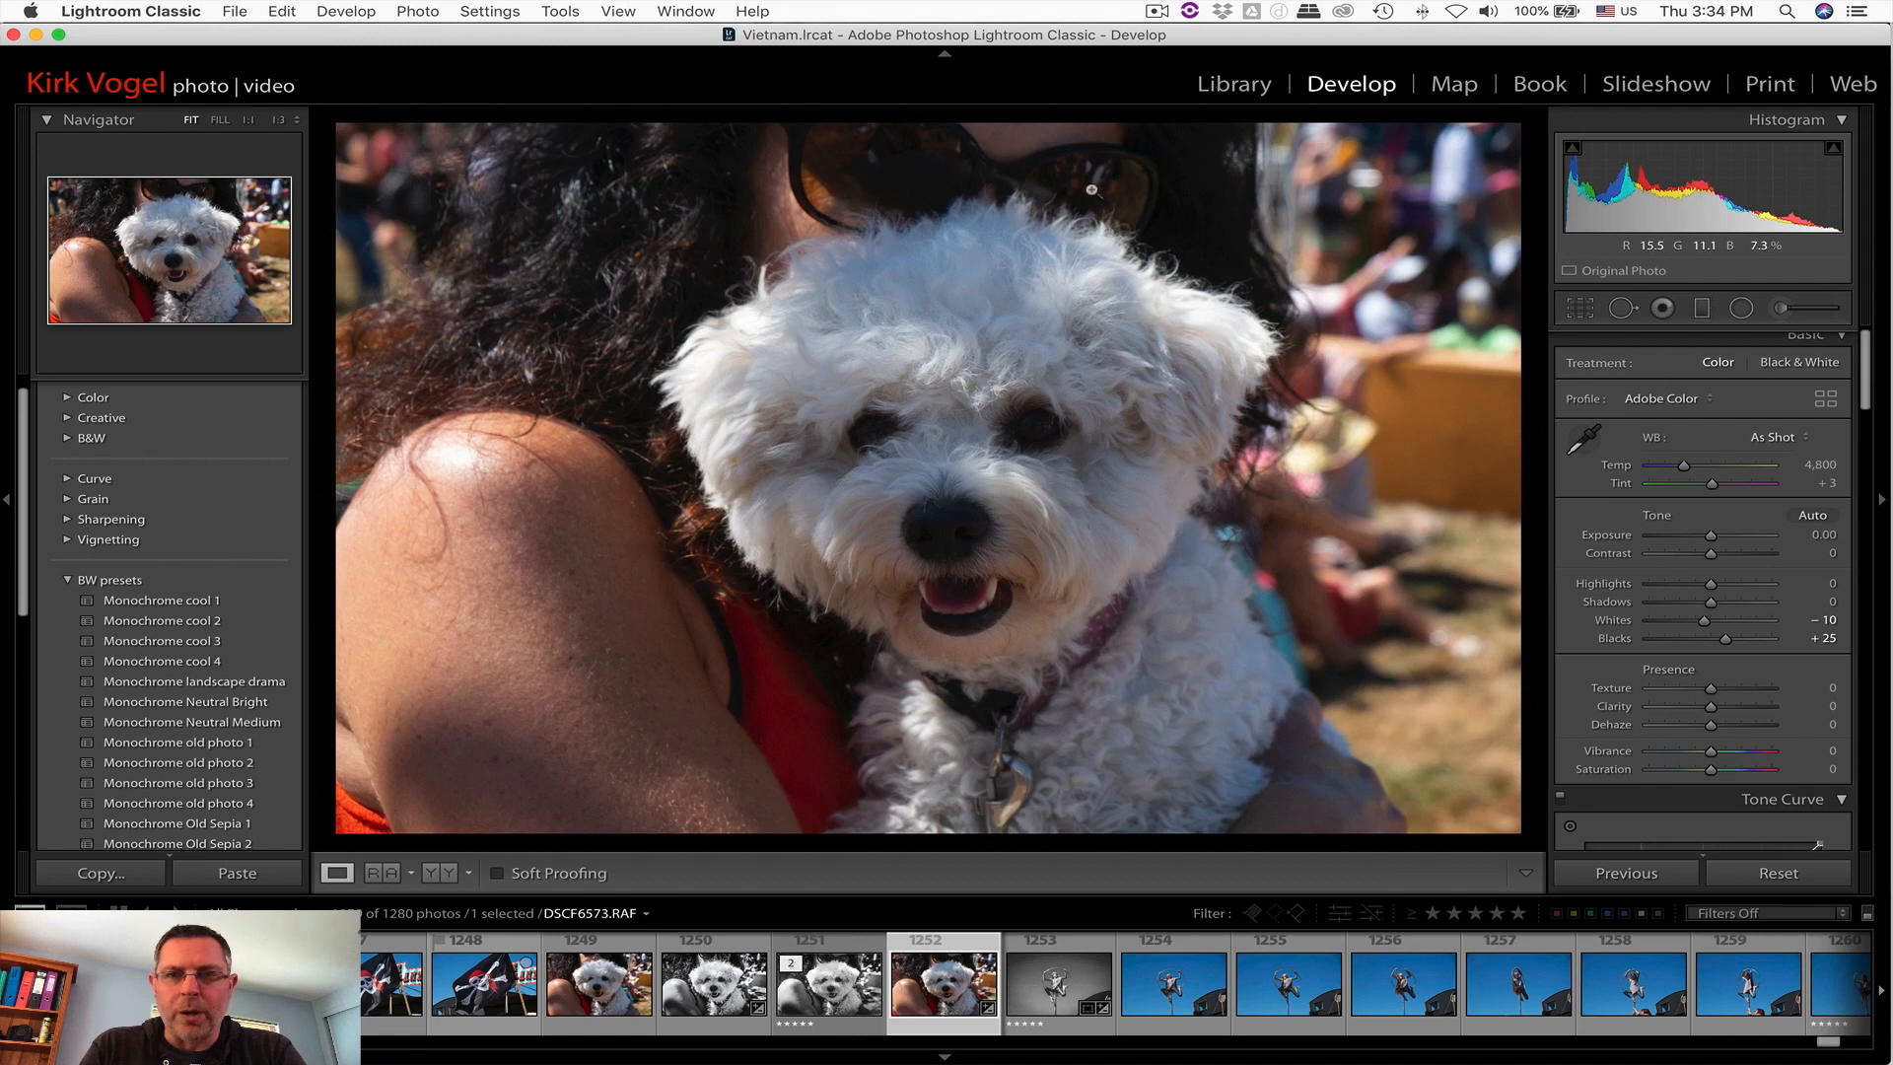
Step: Raise Shadows to +72 to open up the dark areas, leaving Highlights at 0
left_click_drag(1712, 604, 1760, 604)
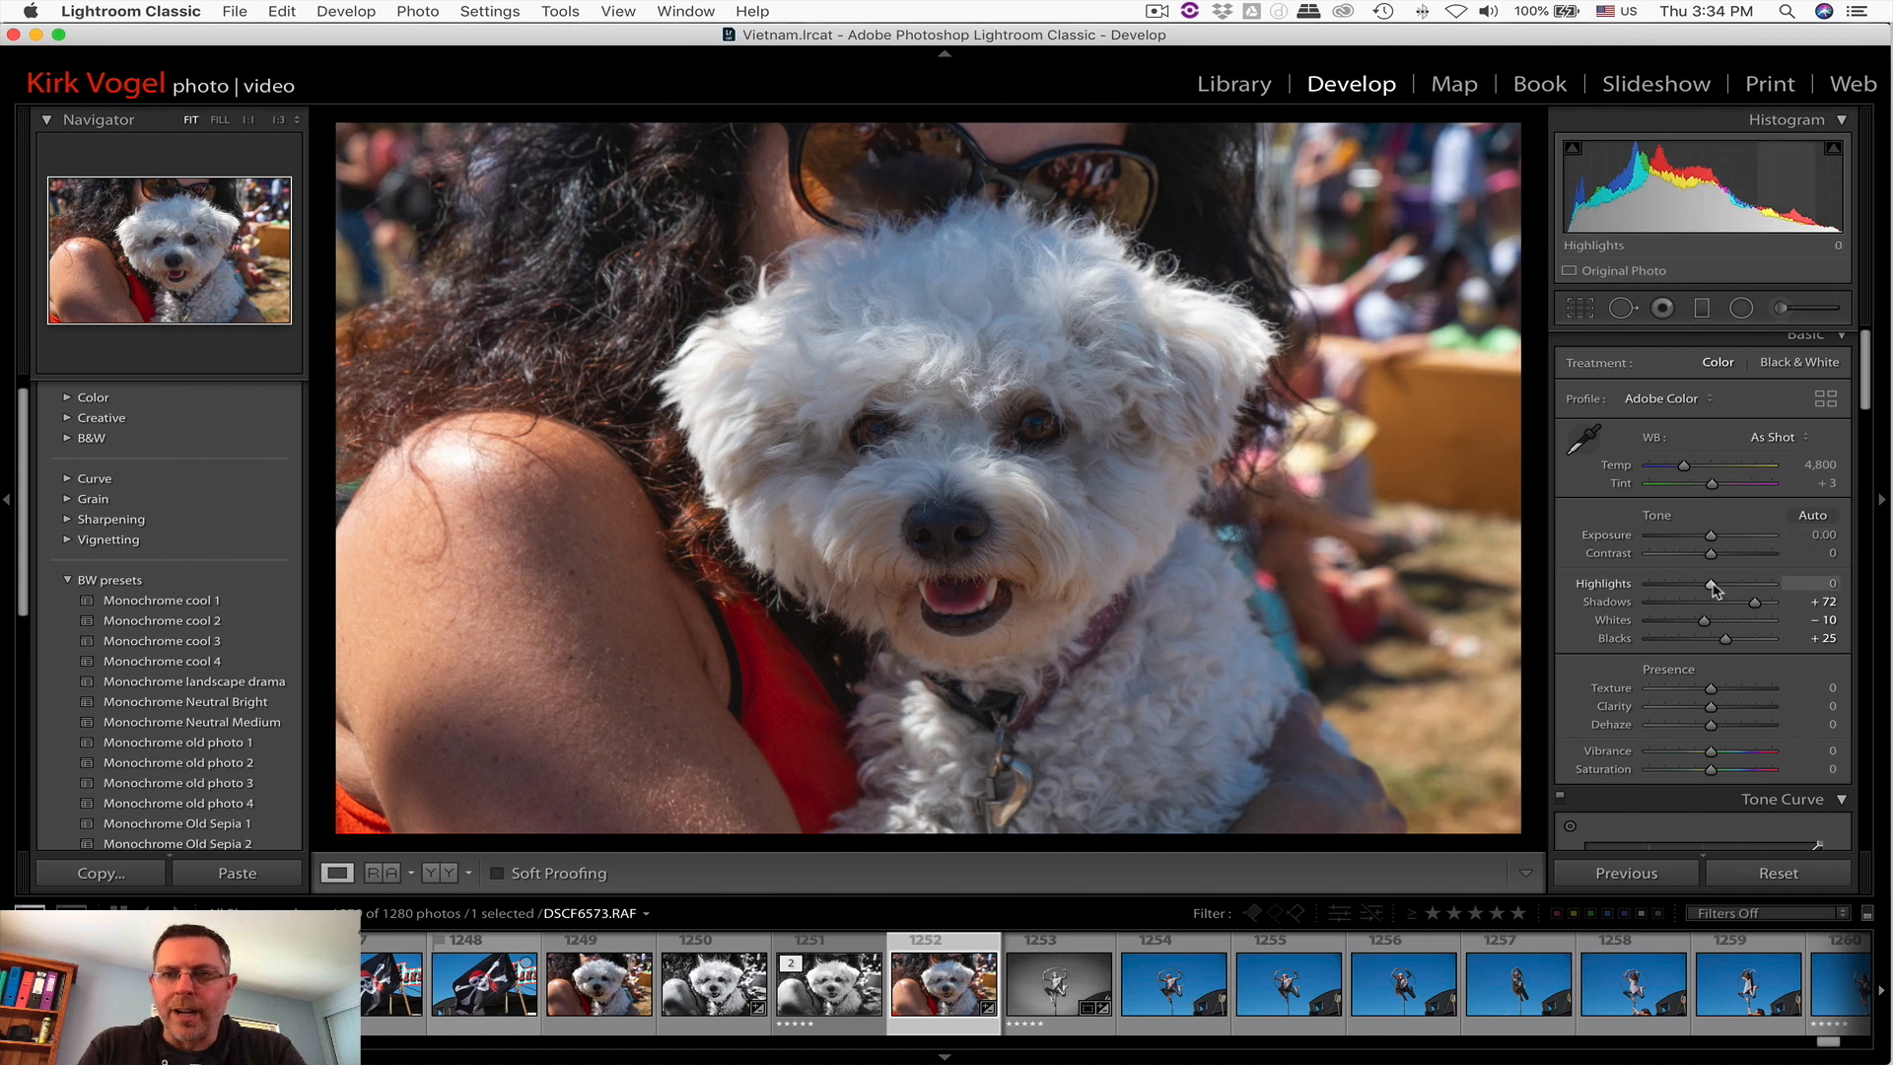
left_click_drag(1713, 588, 1712, 590)
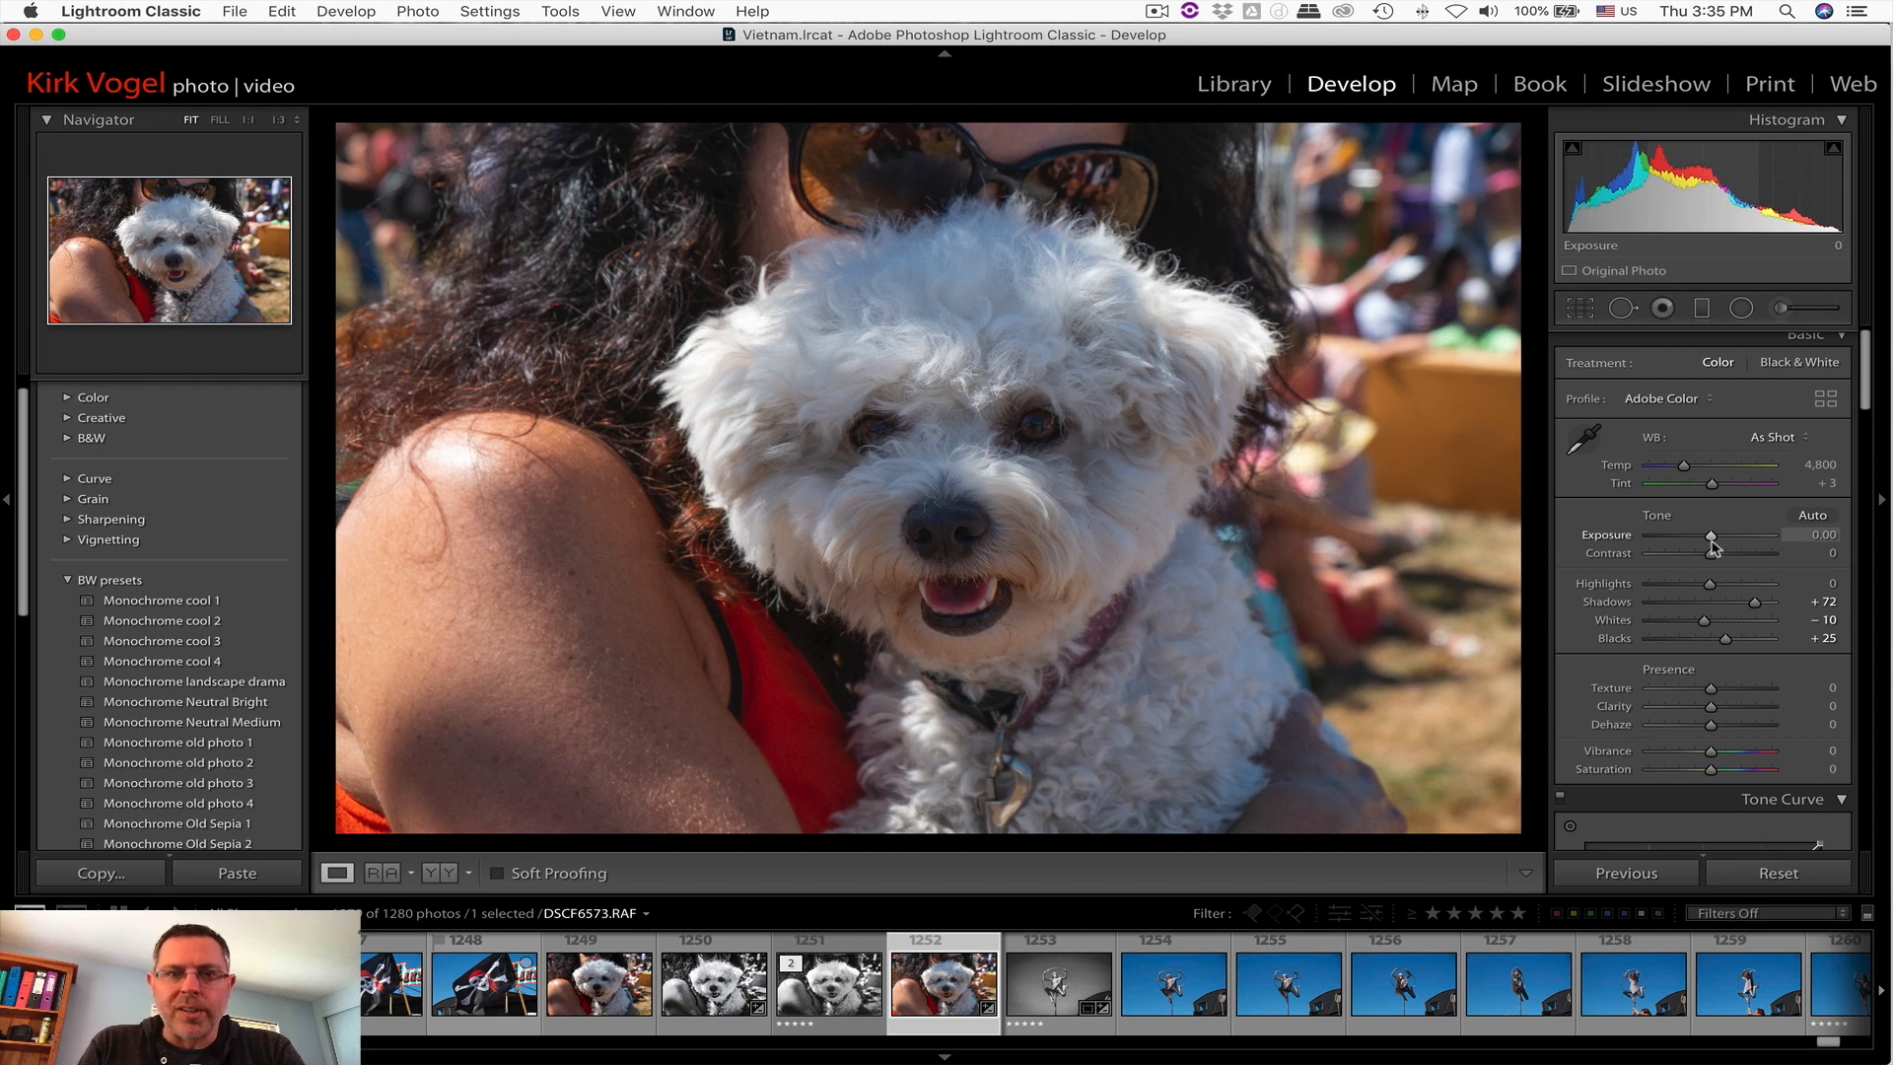
Step: Look through the Develop adjustments from Basic down through Tone Curve, HSL, Split Toning, Transform and Effects to Calibration
scroll(1712, 547, "down", 10)
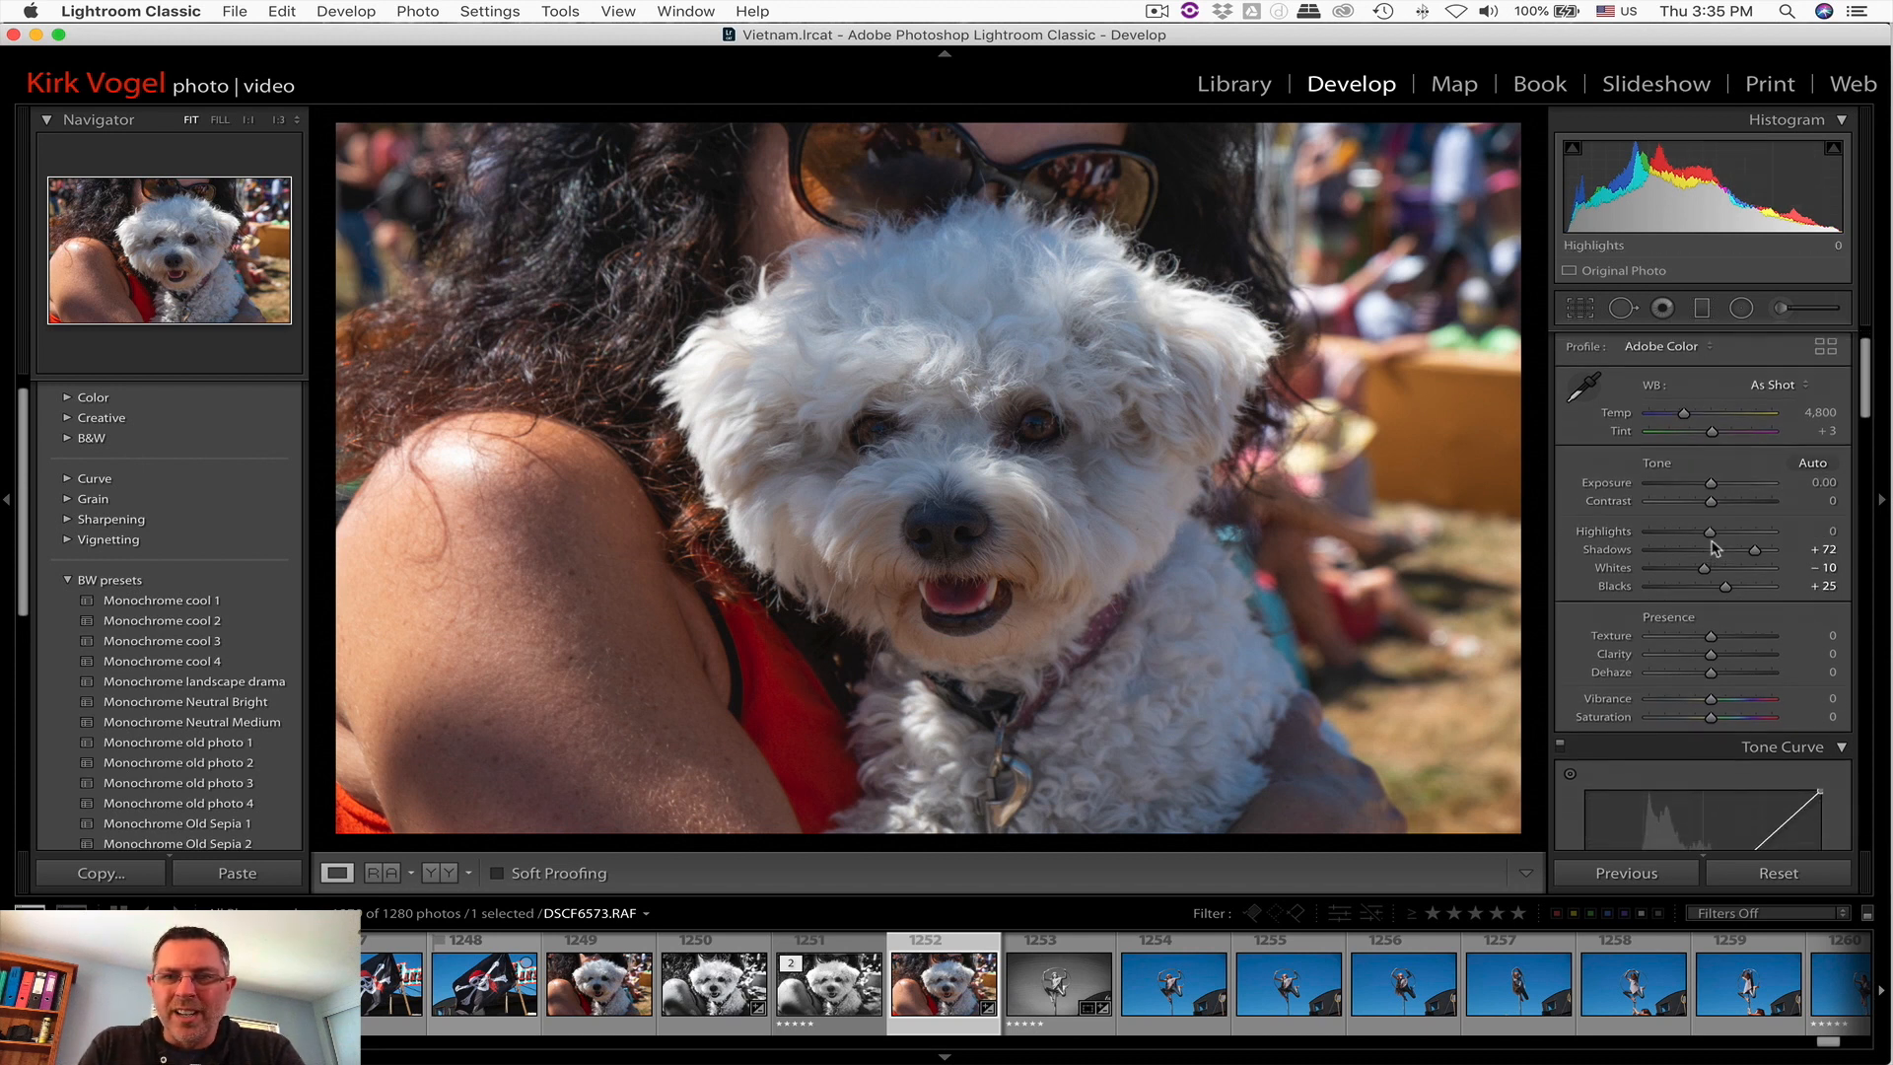
scroll(1715, 547, "down", 10)
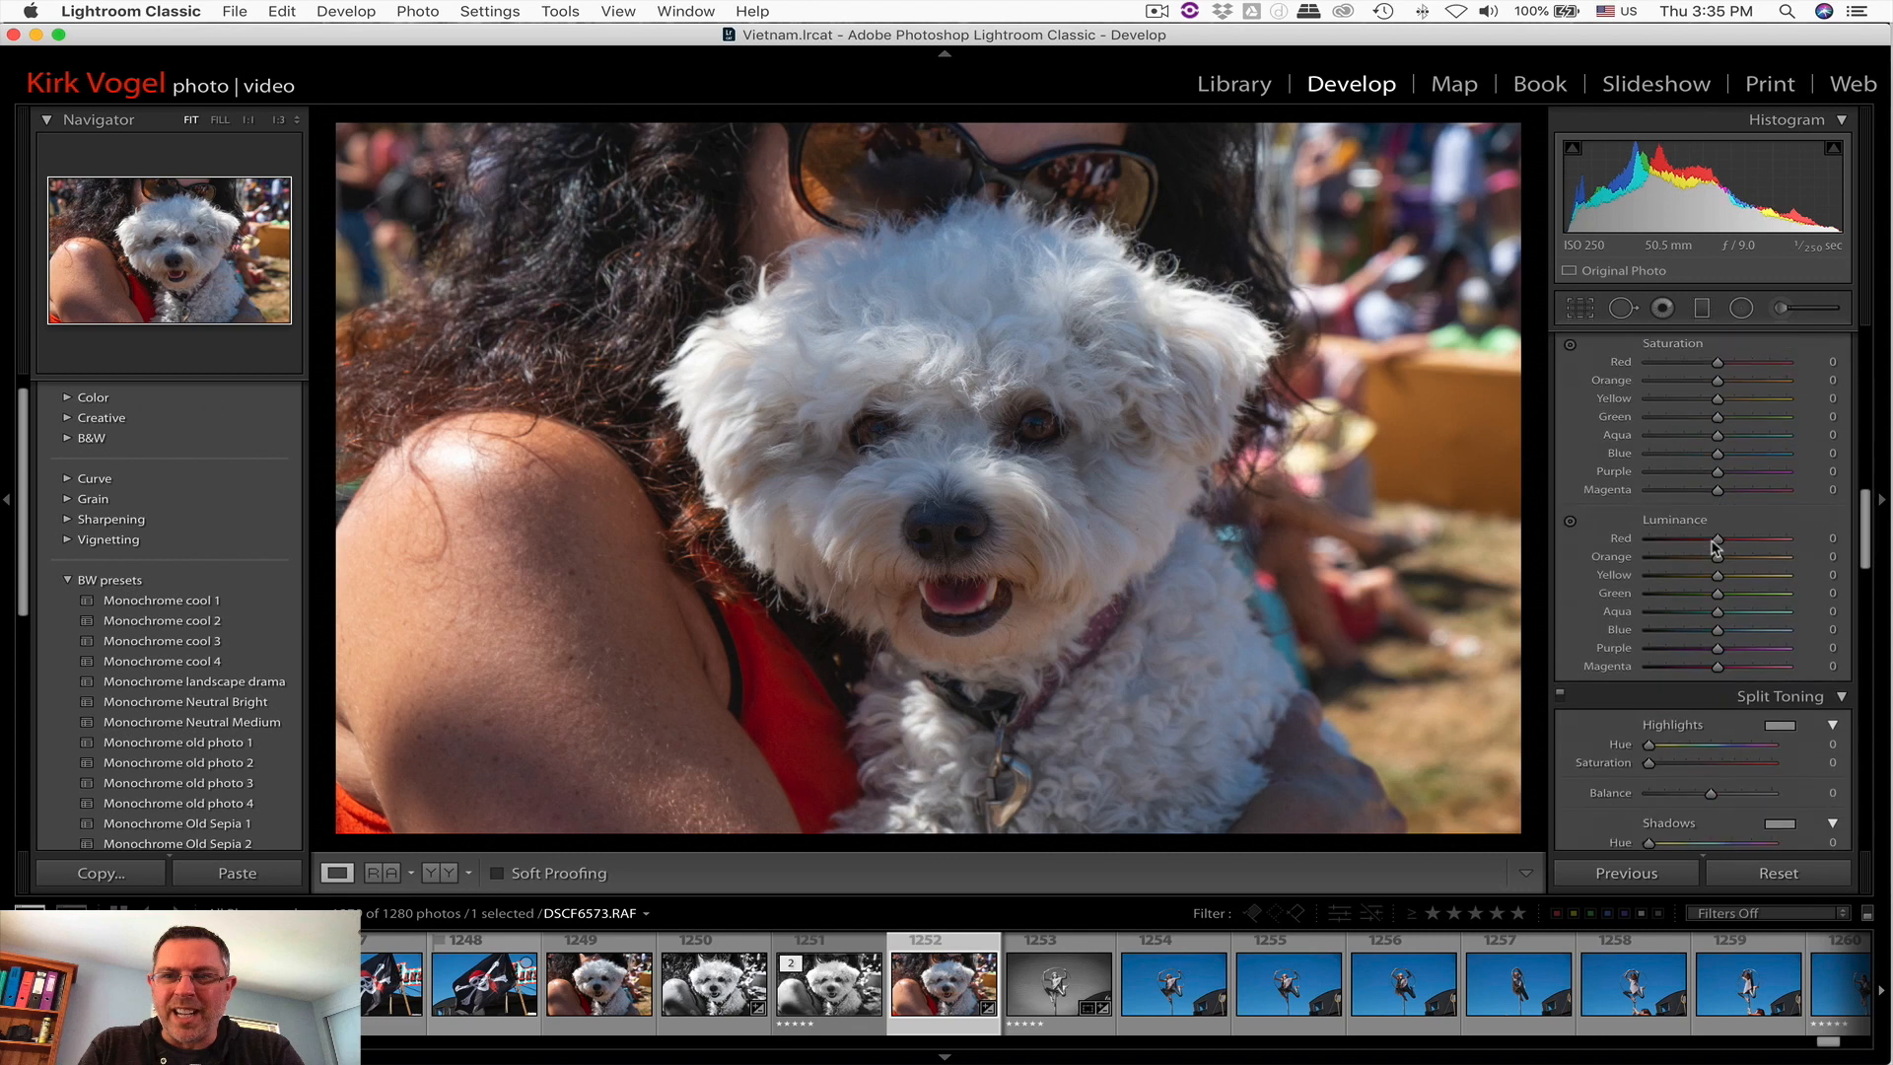
scroll(1715, 548, "down", 10)
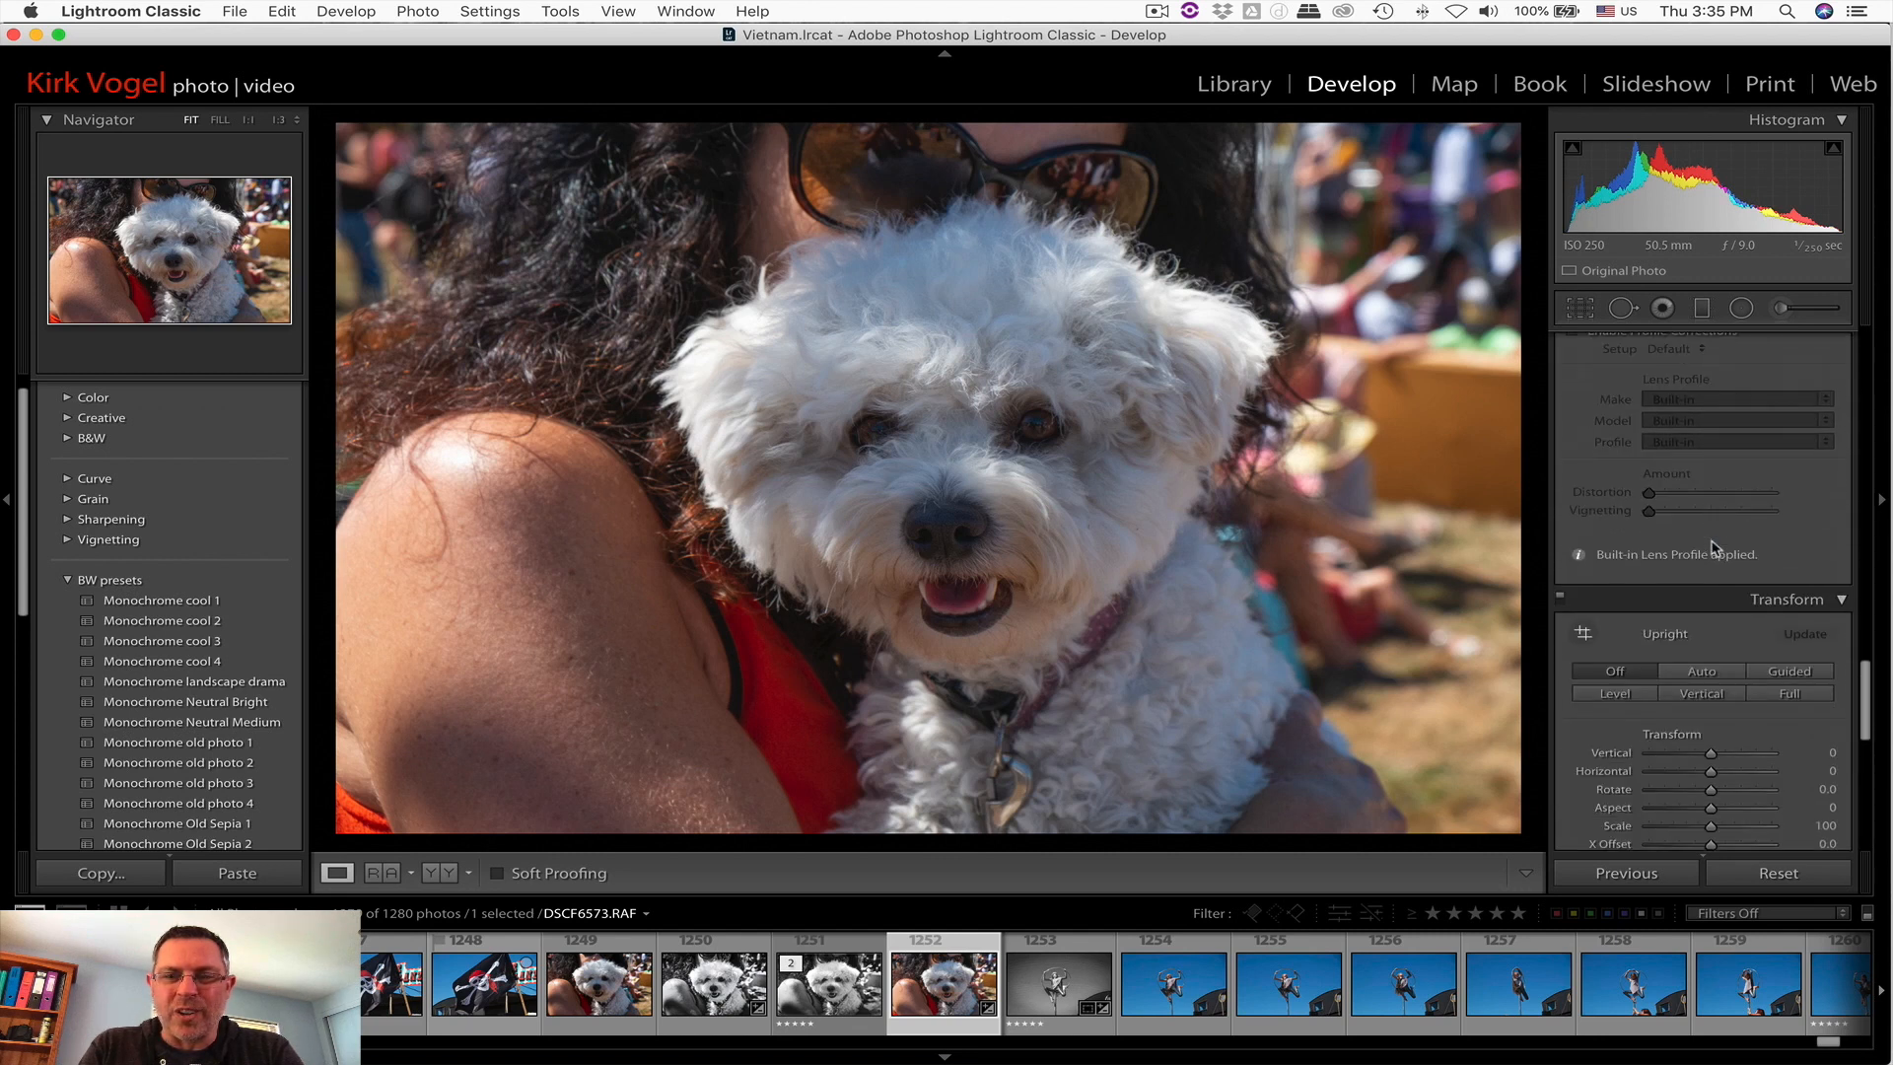
scroll(1716, 547, "down", 3)
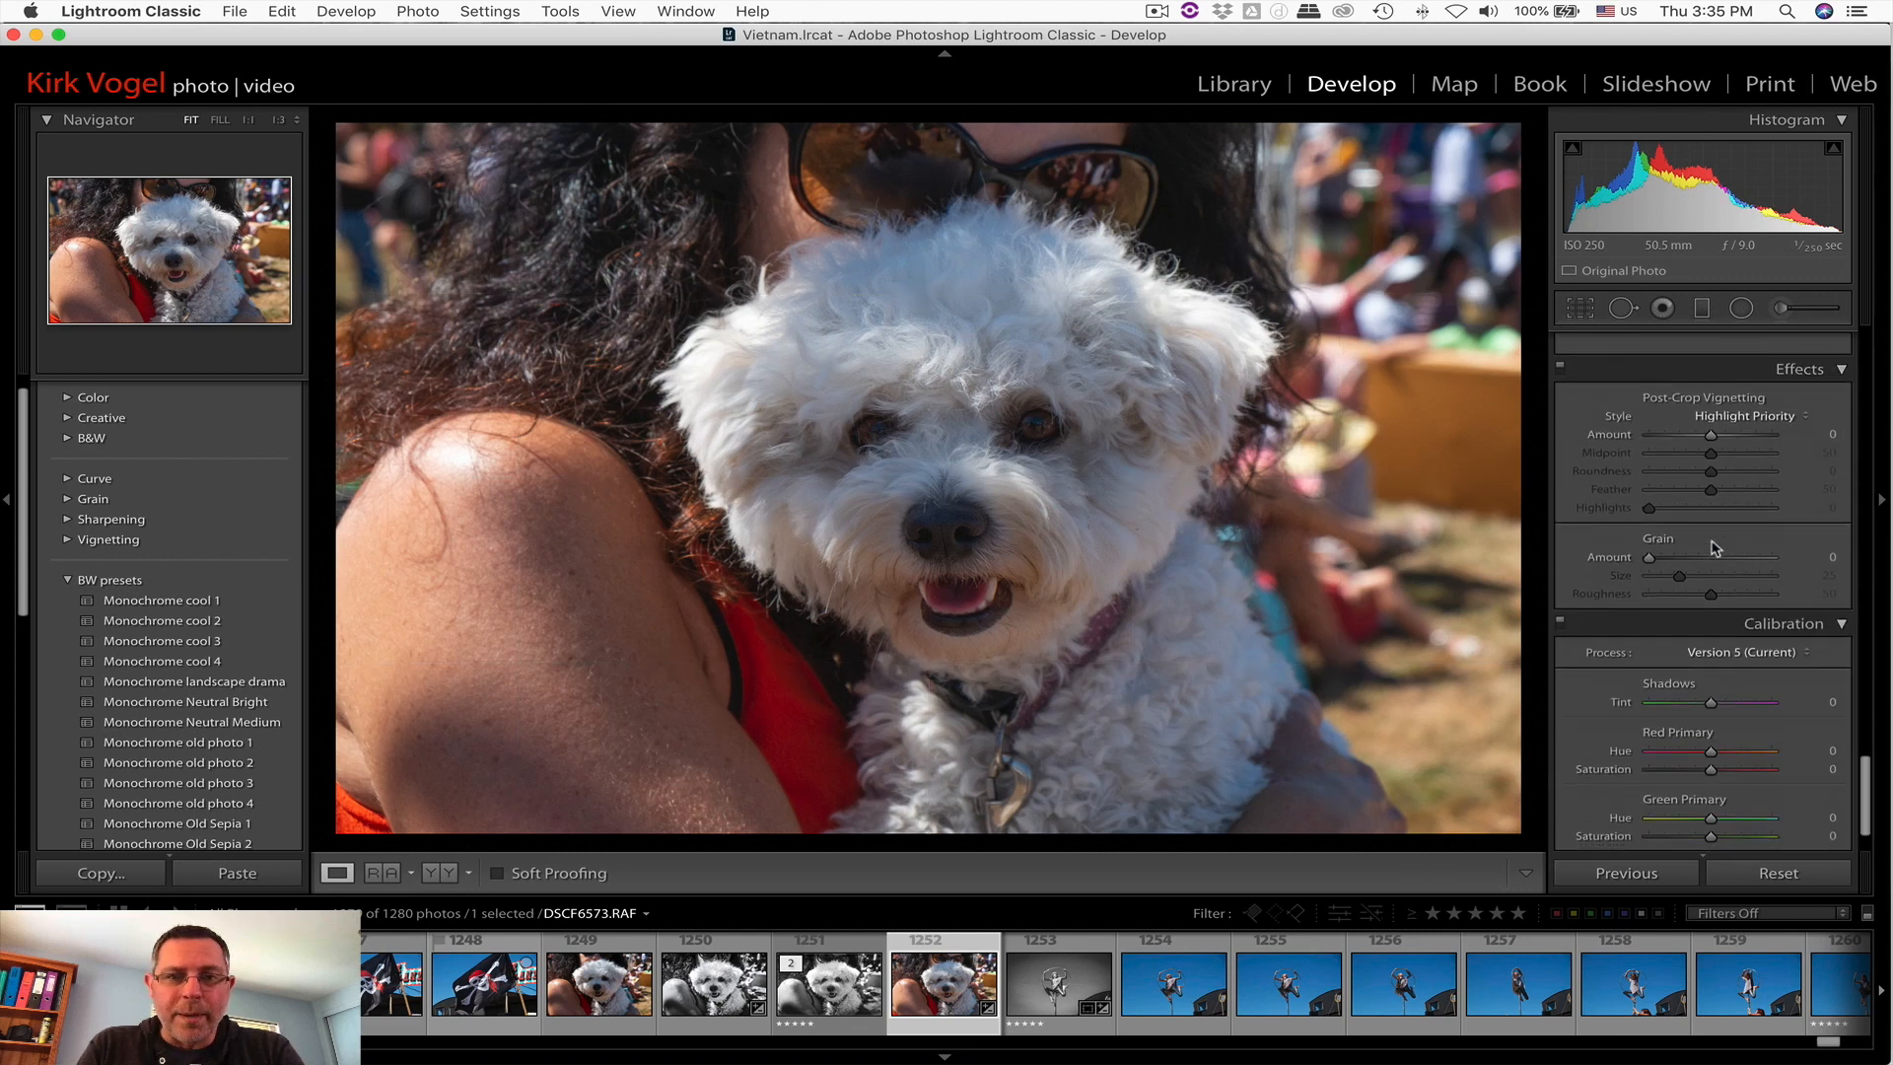
scroll(1716, 549, "up", 15)
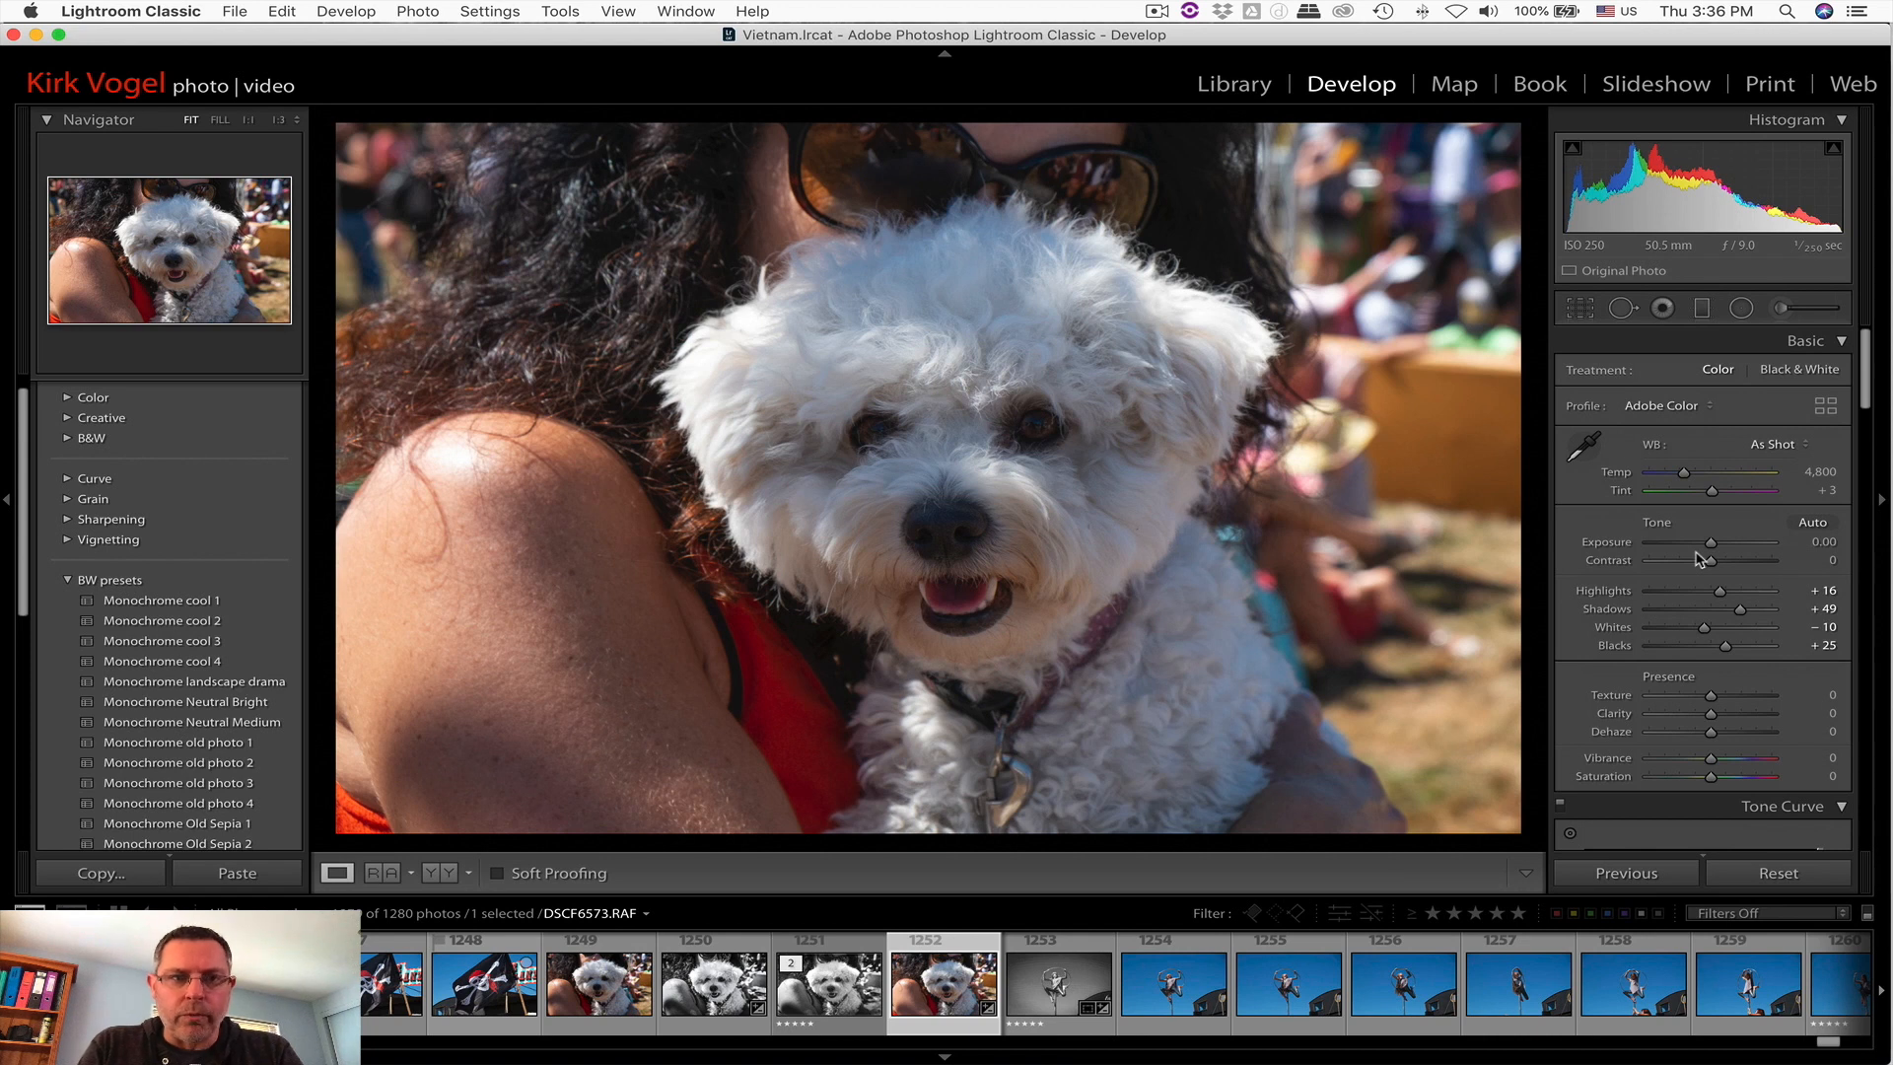
scroll(1697, 559, "down", 10)
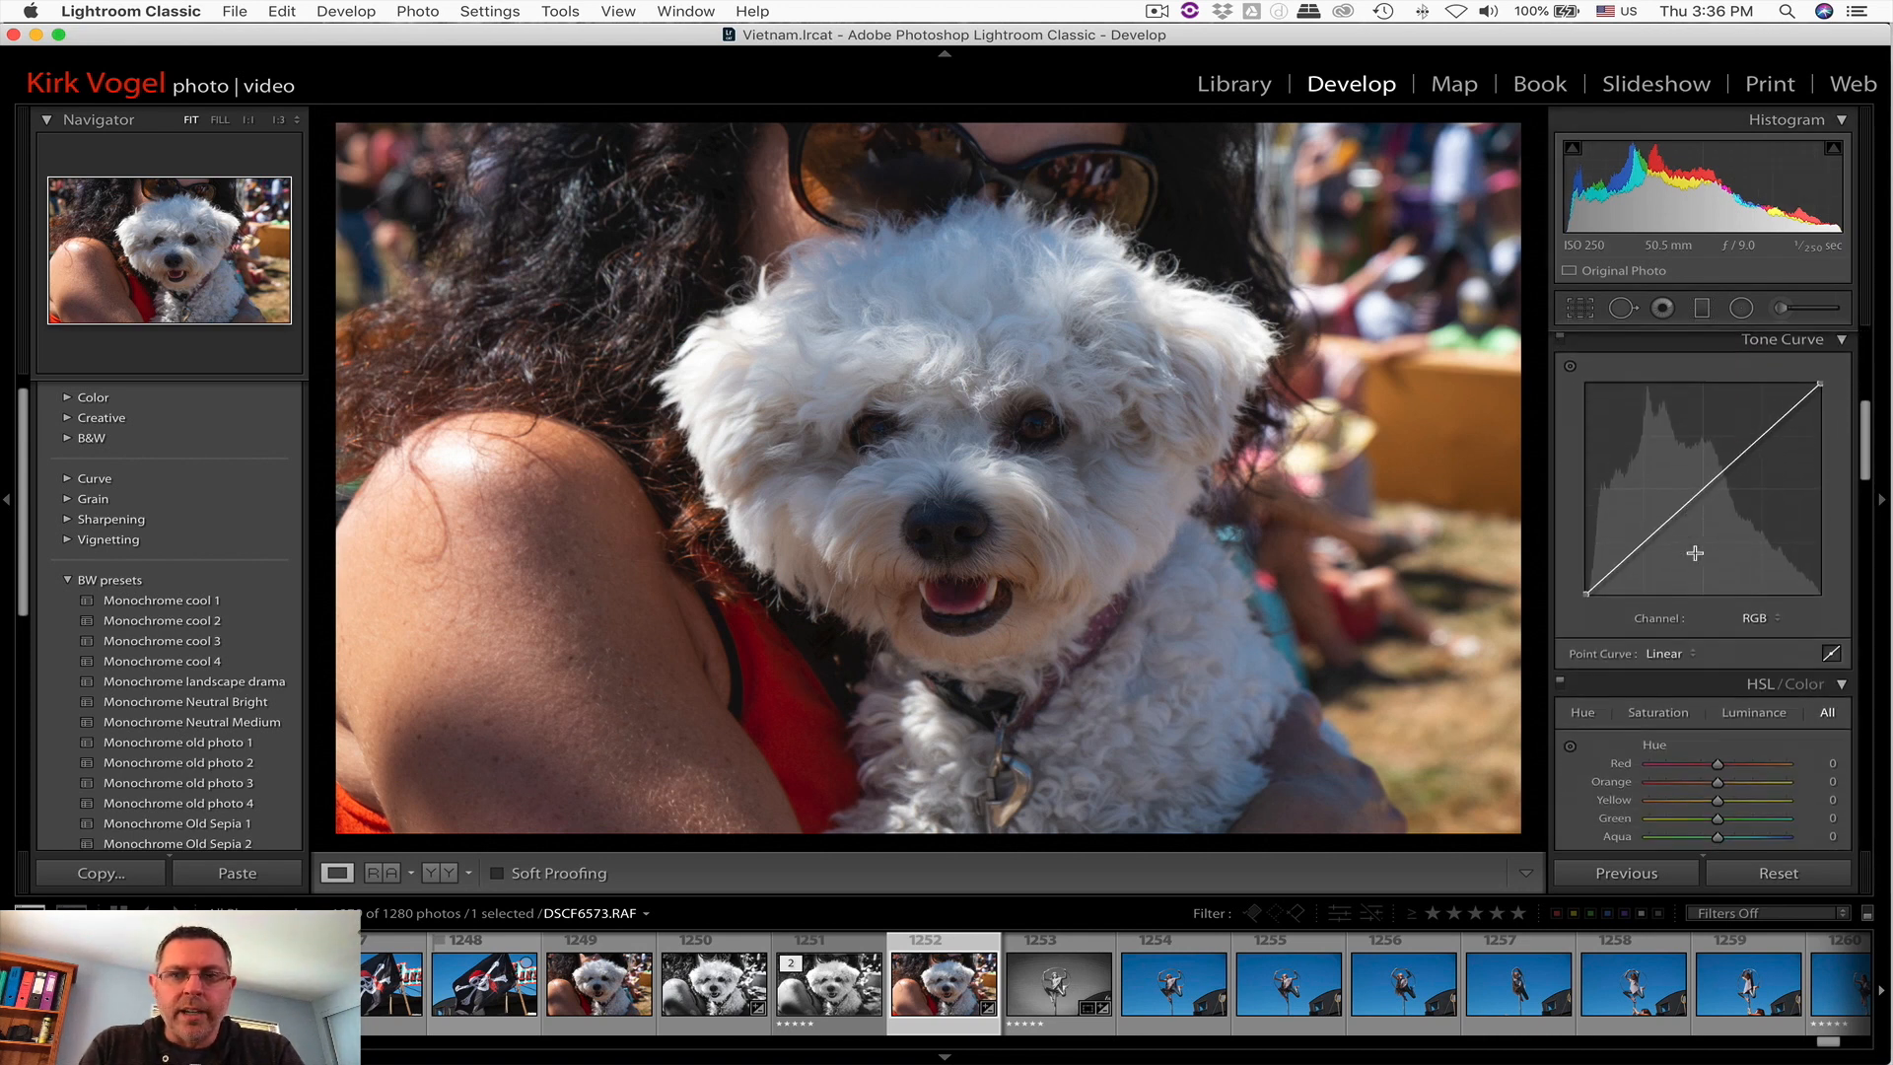
scroll(1697, 559, "down", 1)
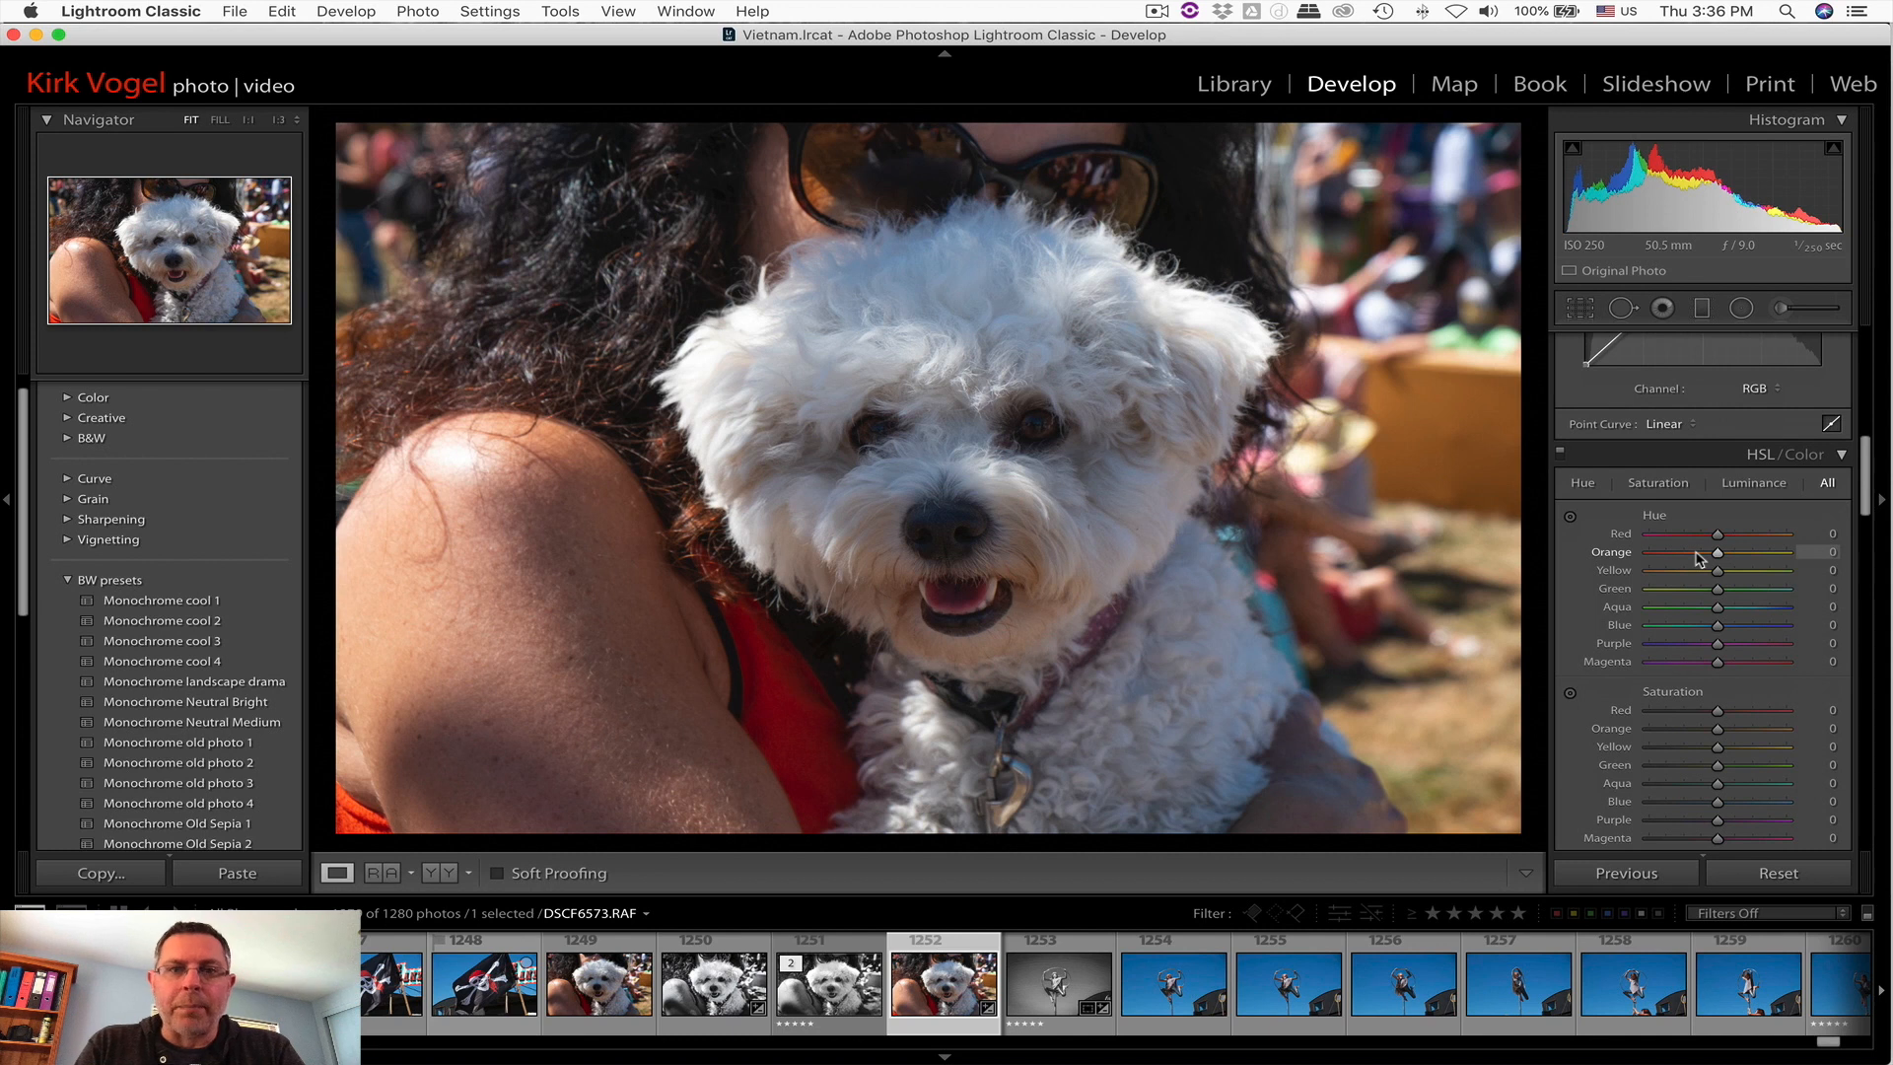
scroll(1698, 559, "up", 10)
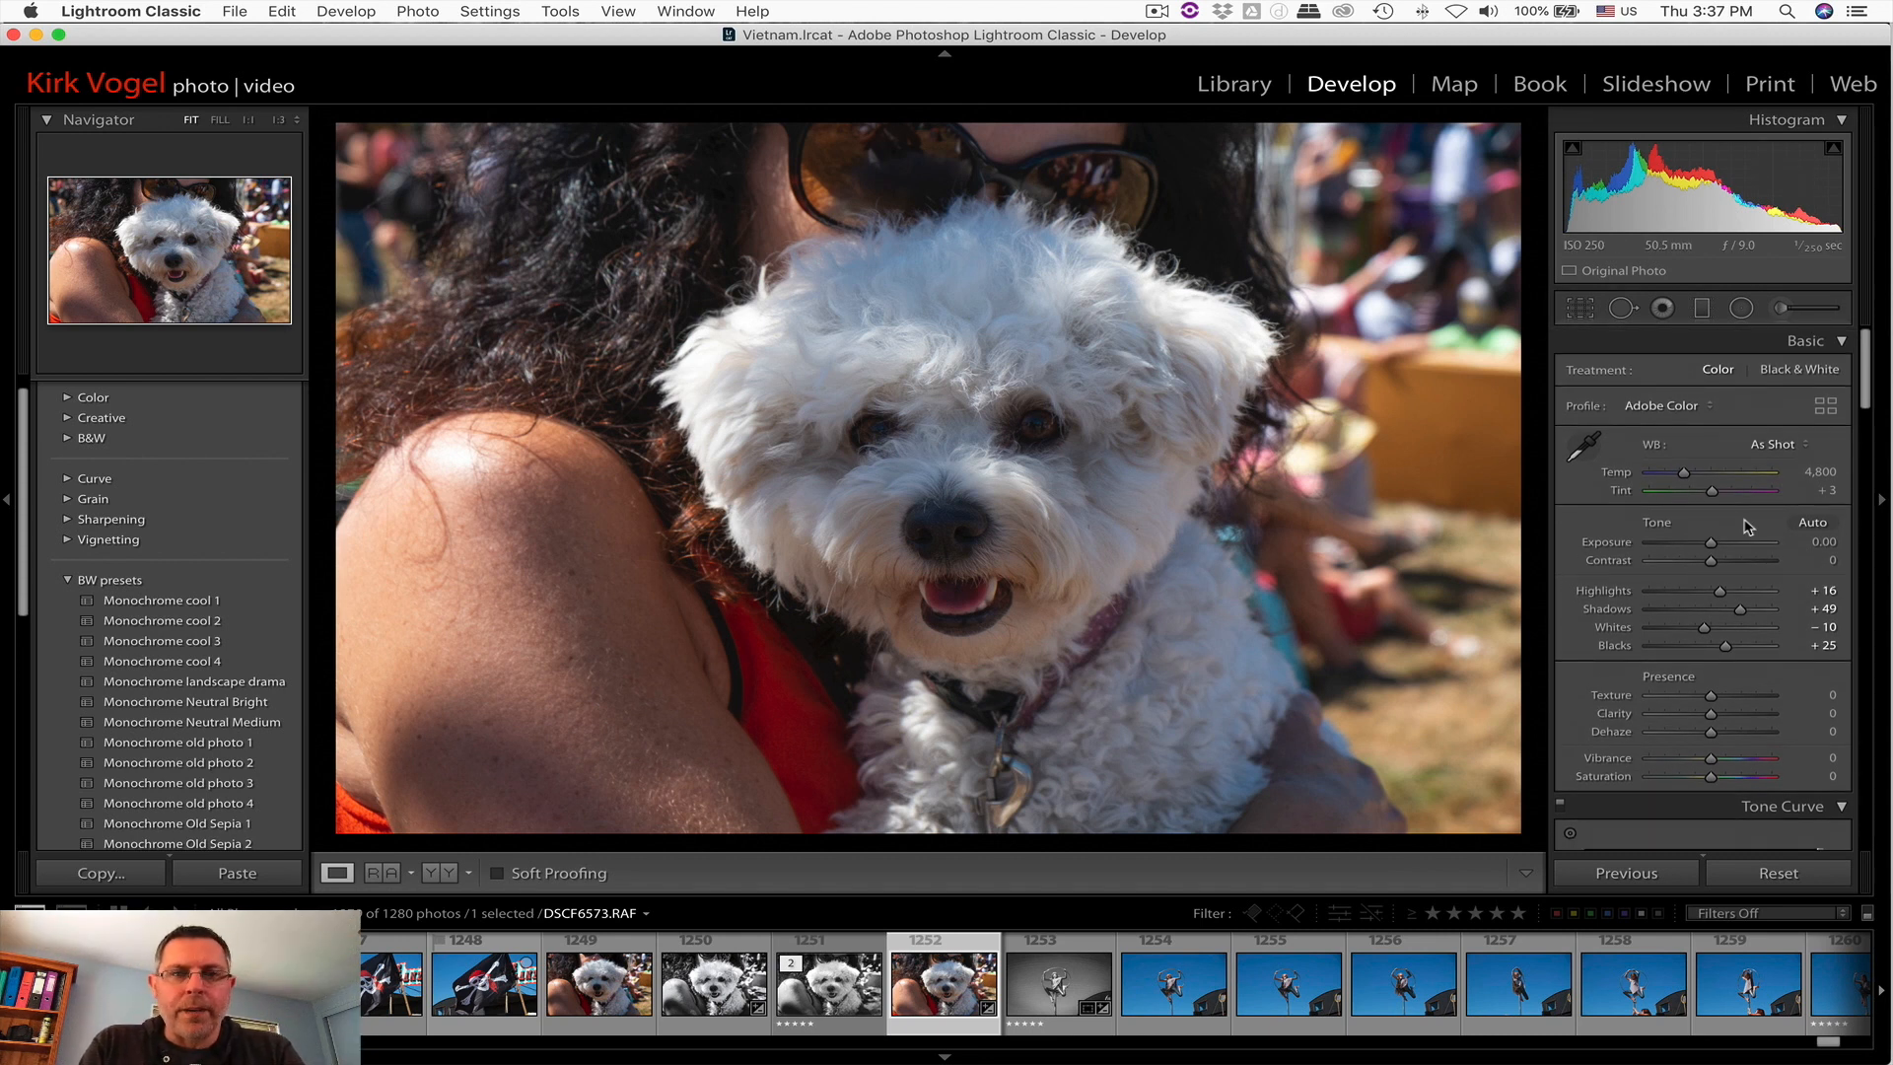
scroll(1747, 525, "down", 15)
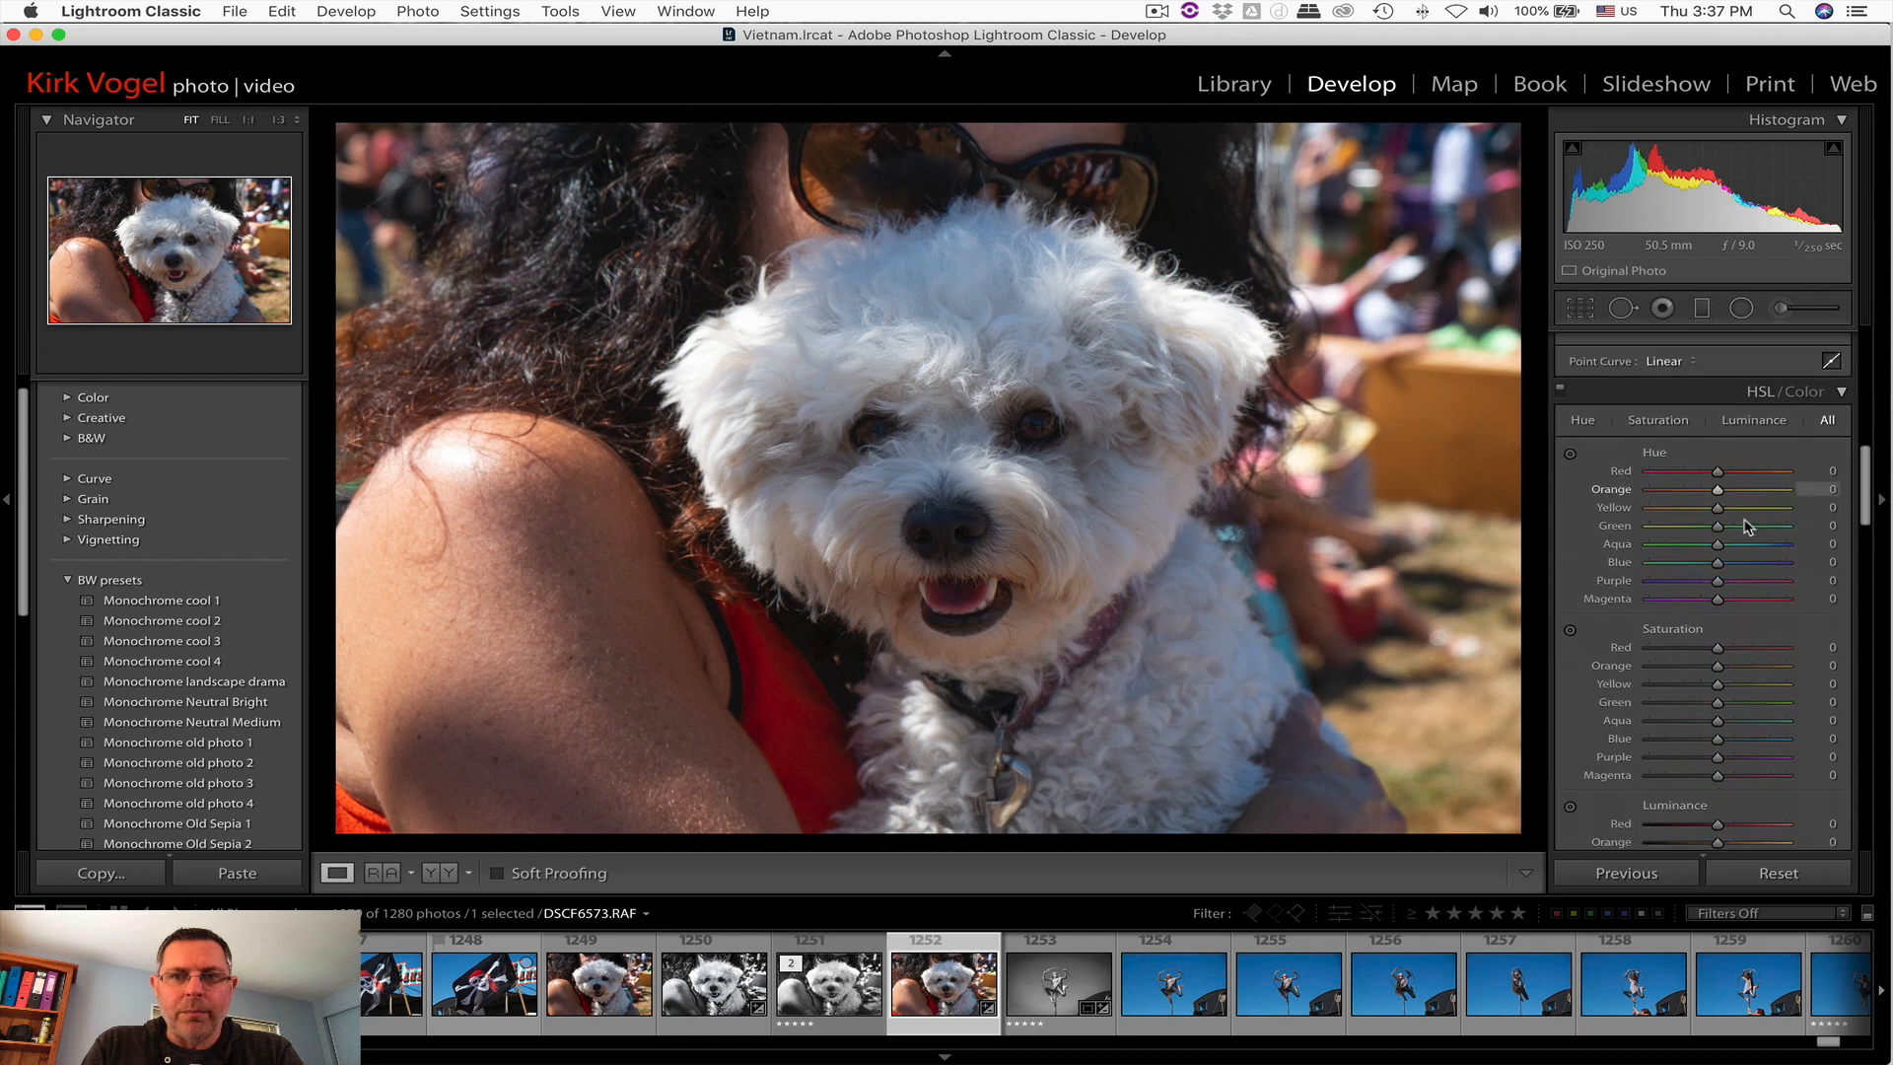
scroll(1747, 525, "up", 15)
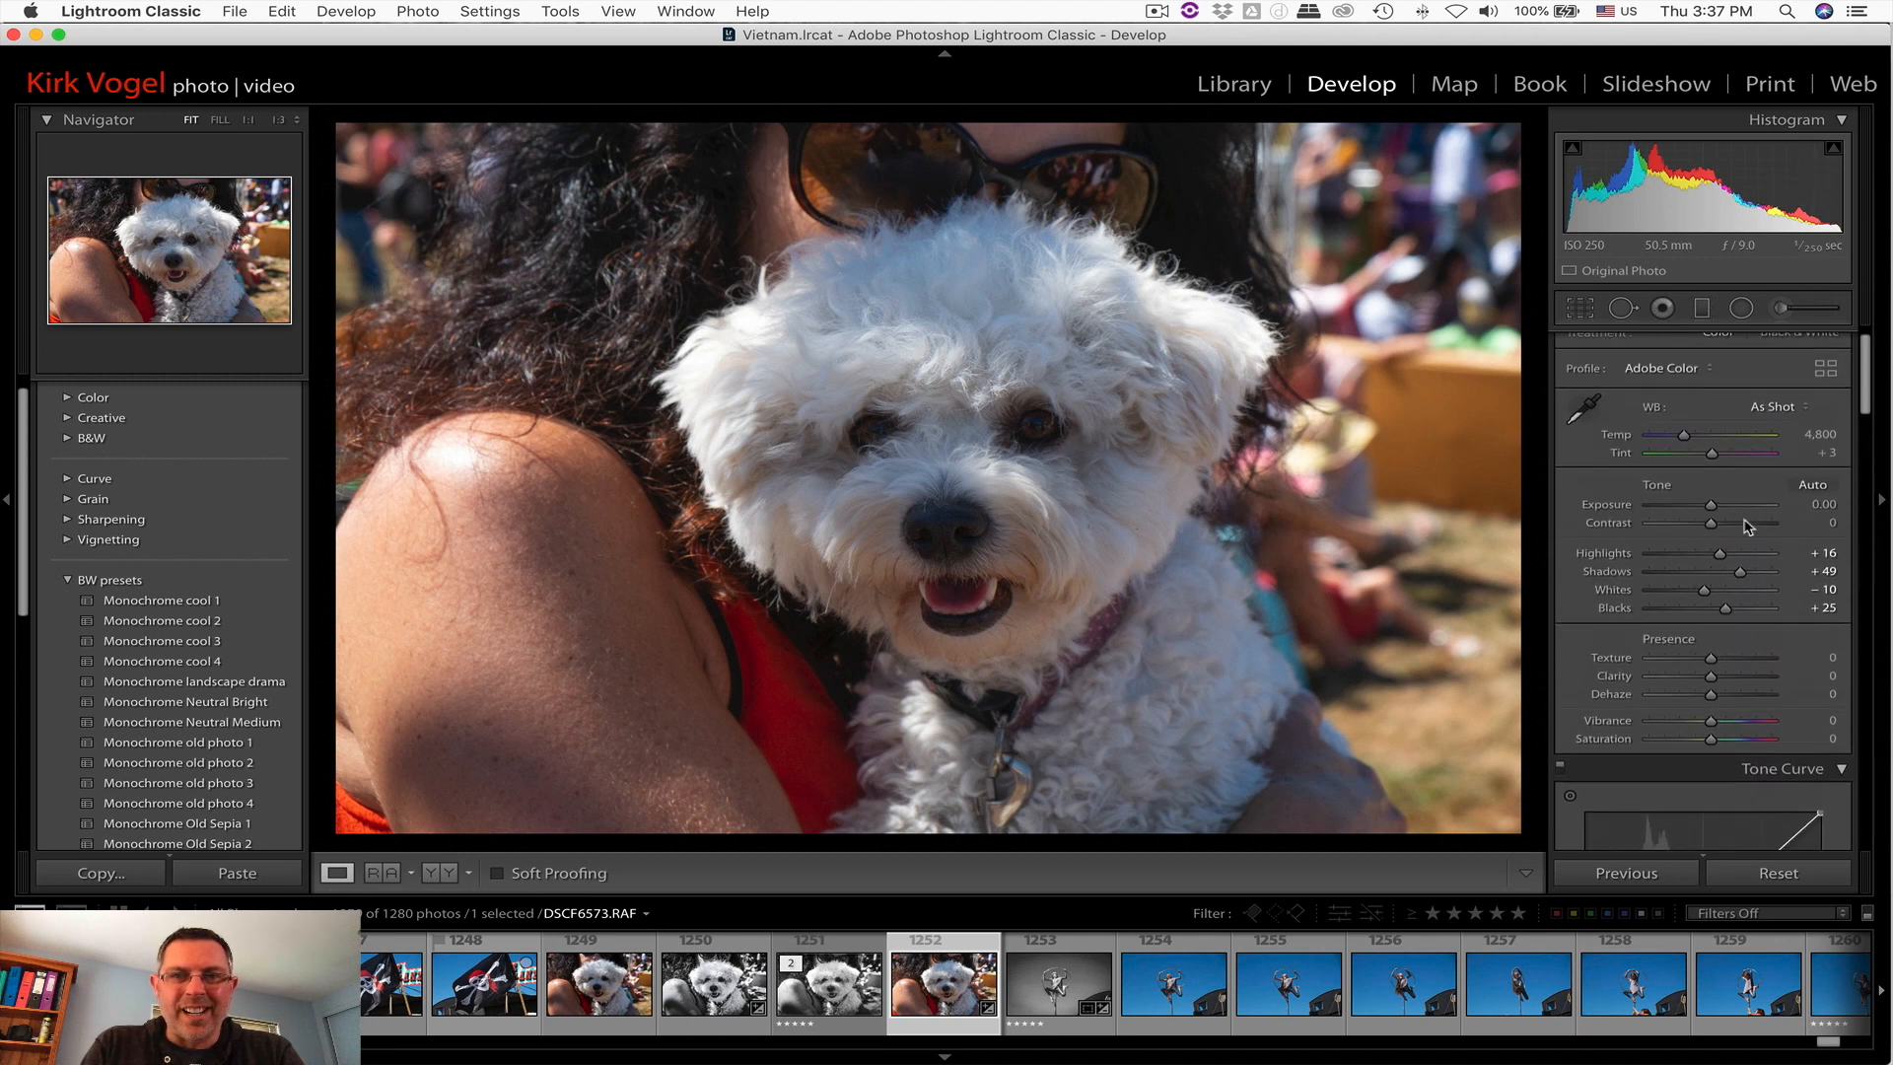